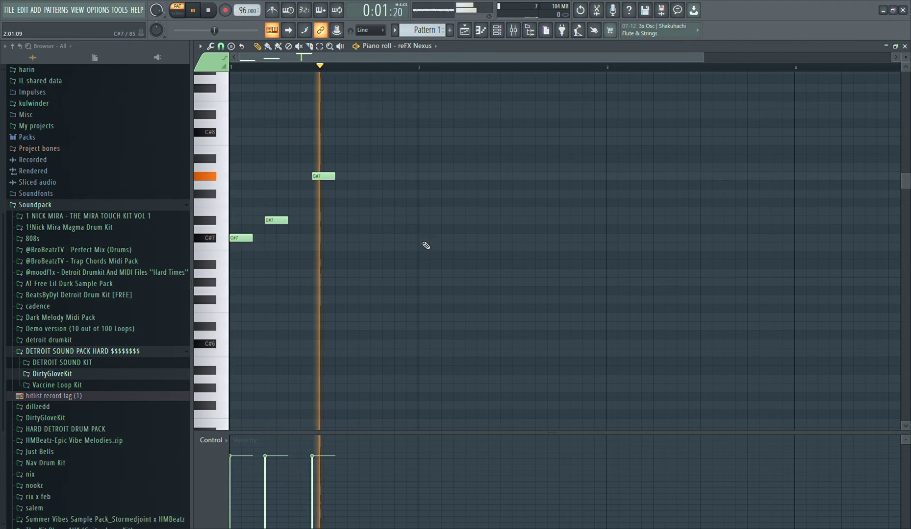
Shift the G#7 note slightly later and complete the bar 1 melody with A7, F#7 and G#7 notes
right_click(329, 177)
left_click(330, 177)
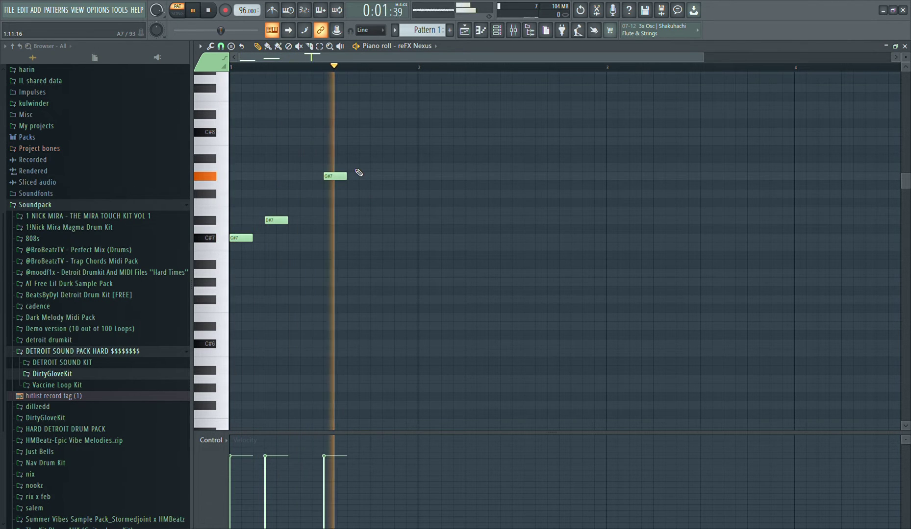
left_click(358, 168)
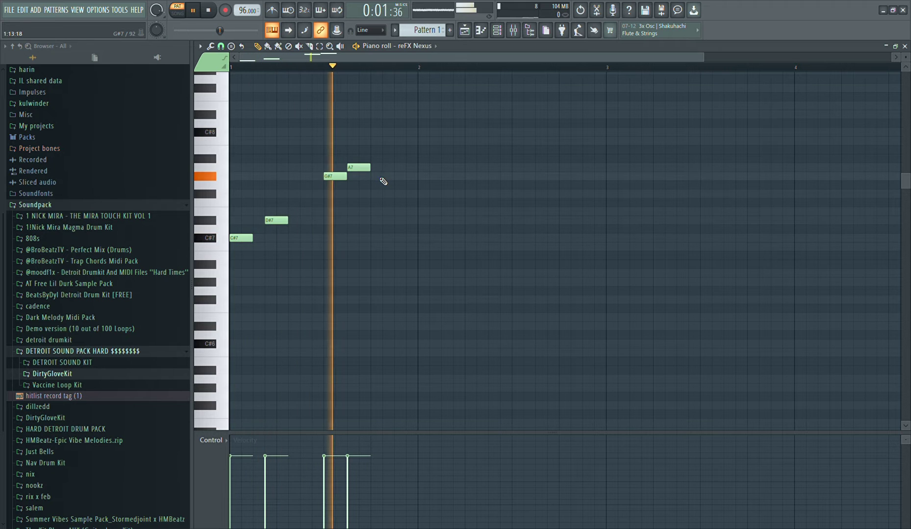
key("space")
left_click(363, 169)
left_click(378, 178)
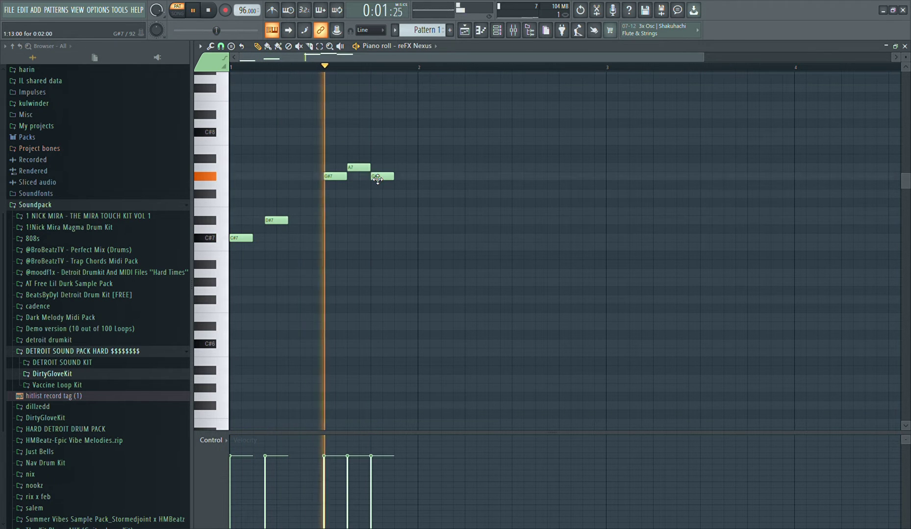
key("space")
left_click(406, 178)
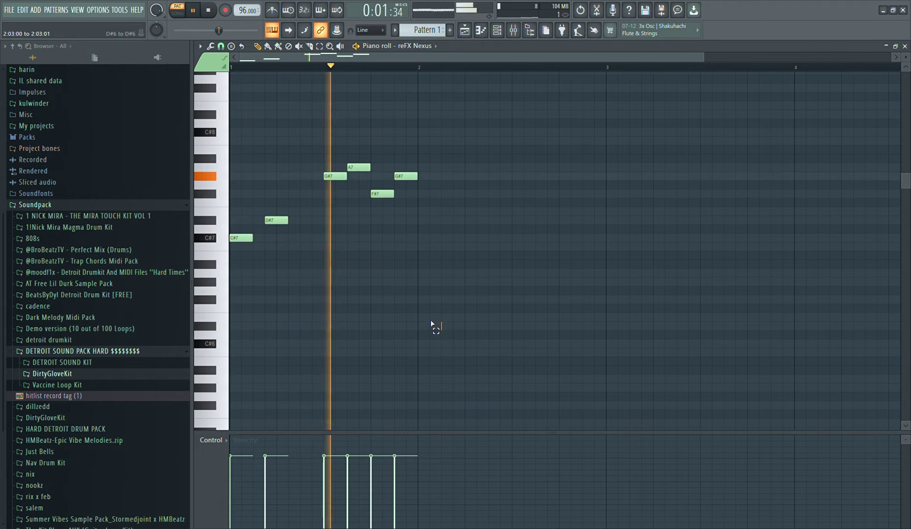
Duplicate the bar 1 melody so it fills bars 2, 3 and 4, aligned to the bar starts
left_click_drag(435, 325, 121, 155, "ctrl")
key("ctrl+b")
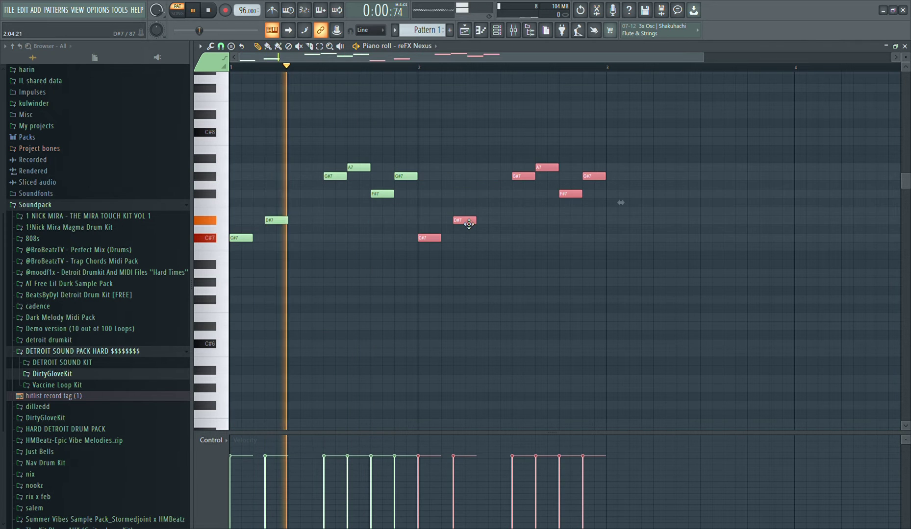
scroll(463, 228, "down", 2)
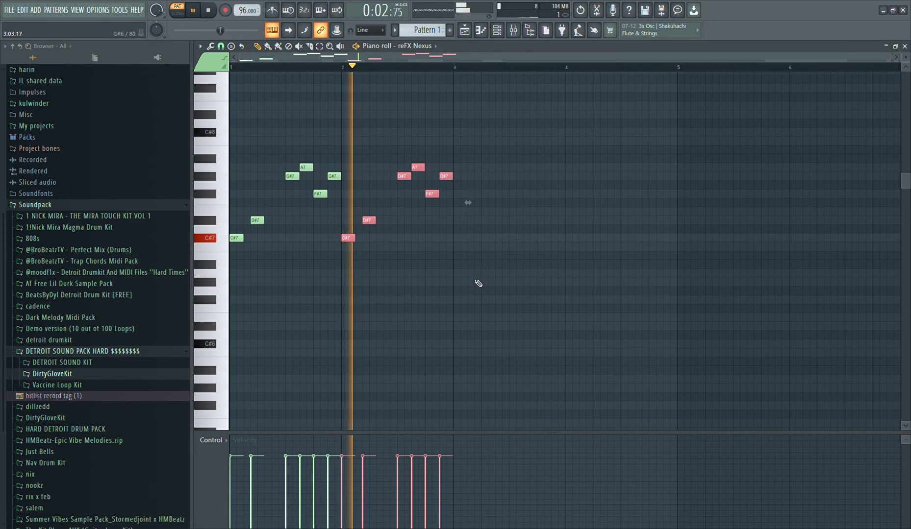
left_click_drag(475, 283, 123, 143, "ctrl")
key("ctrl+b")
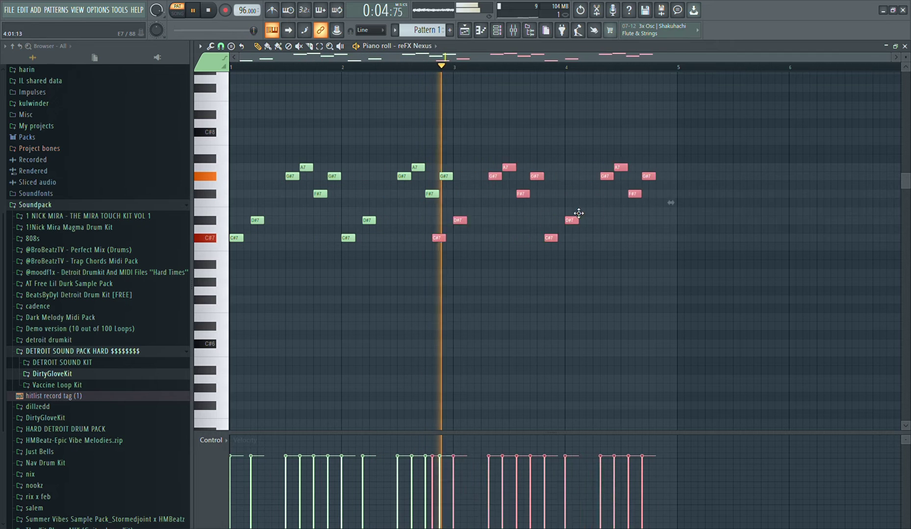
key("space")
left_click(490, 264, "ctrl")
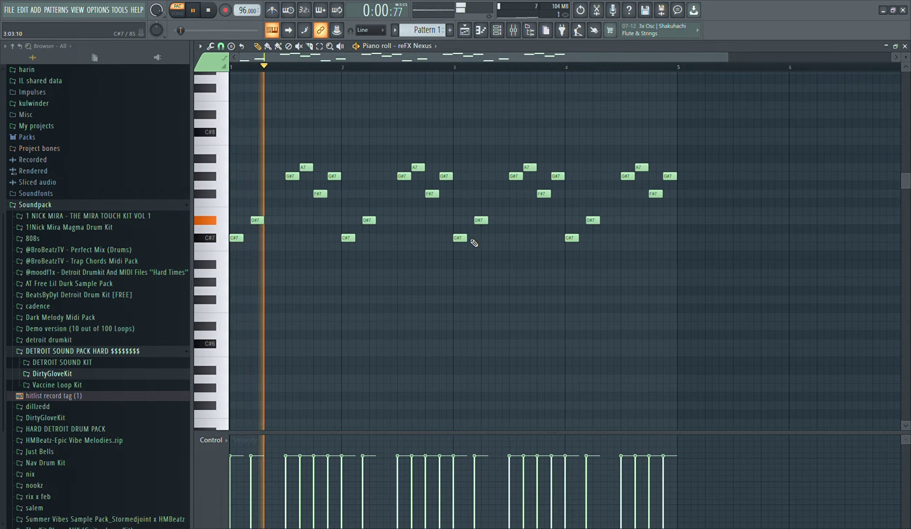
Shorten the C#7 at the start of bar 3, repeat it once, and add a short E7 before the D#7
left_click_drag(466, 238, 460, 238)
left_click(462, 238)
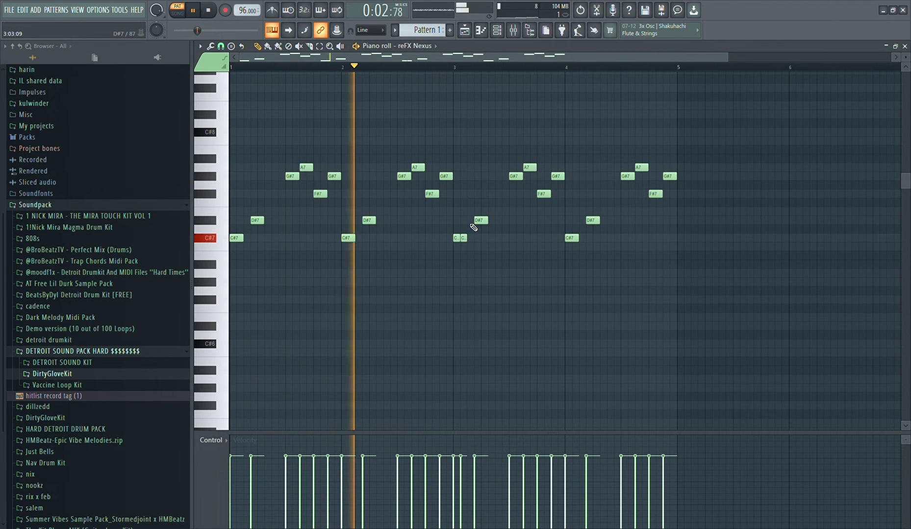
left_click(469, 211)
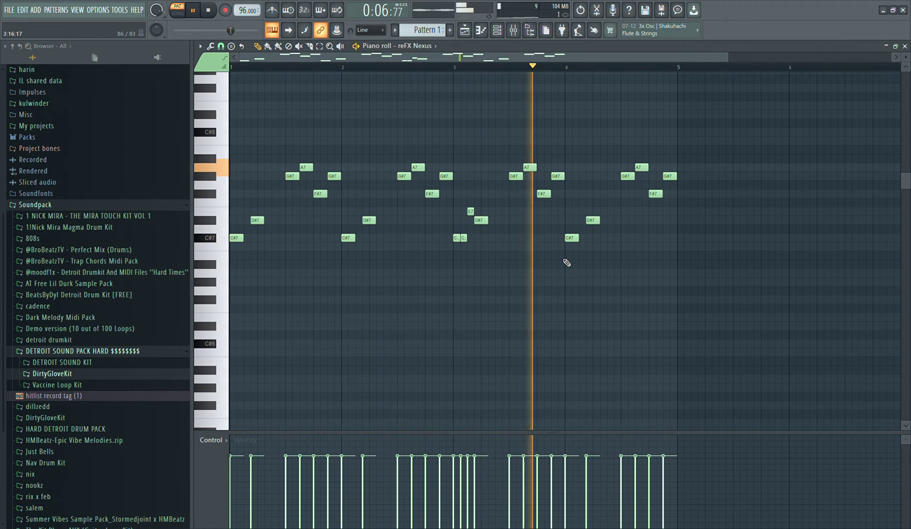
key("space")
key("space")
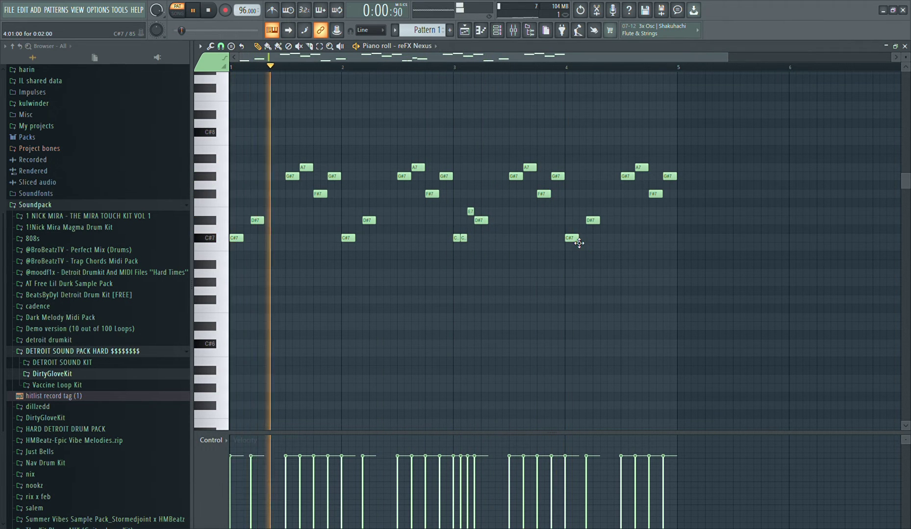
Vary bar 4 by shortening its C#7, then adding short C#7, E7, F#7, G#7 and A7 notes around the D#7
left_click_drag(577, 241, 570, 246)
left_click(574, 238)
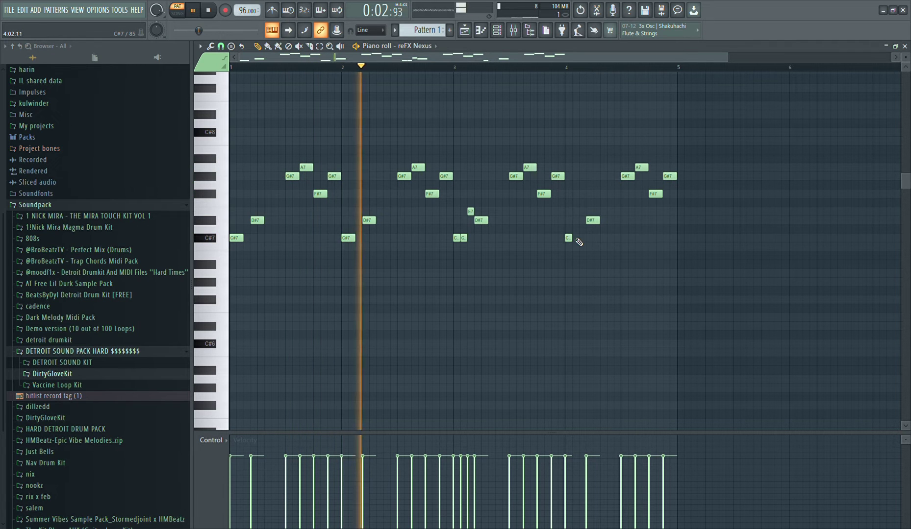
left_click(582, 211)
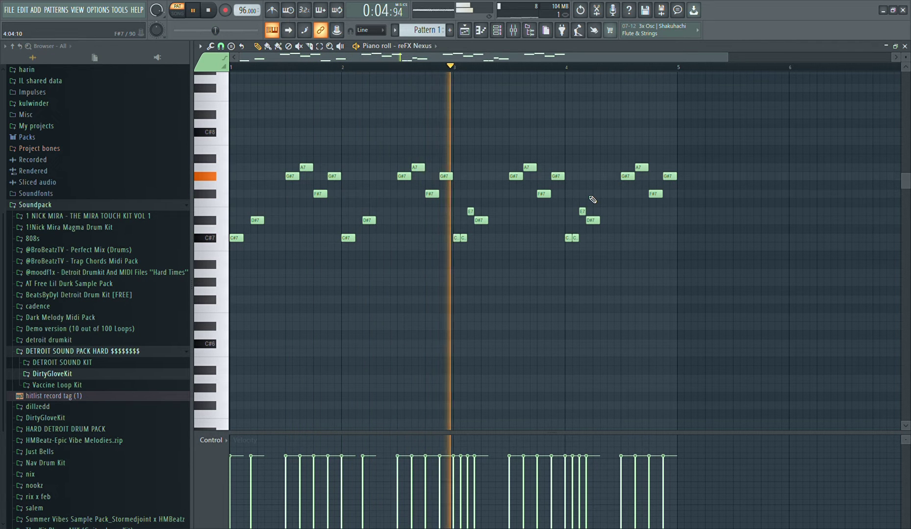
left_click(603, 195)
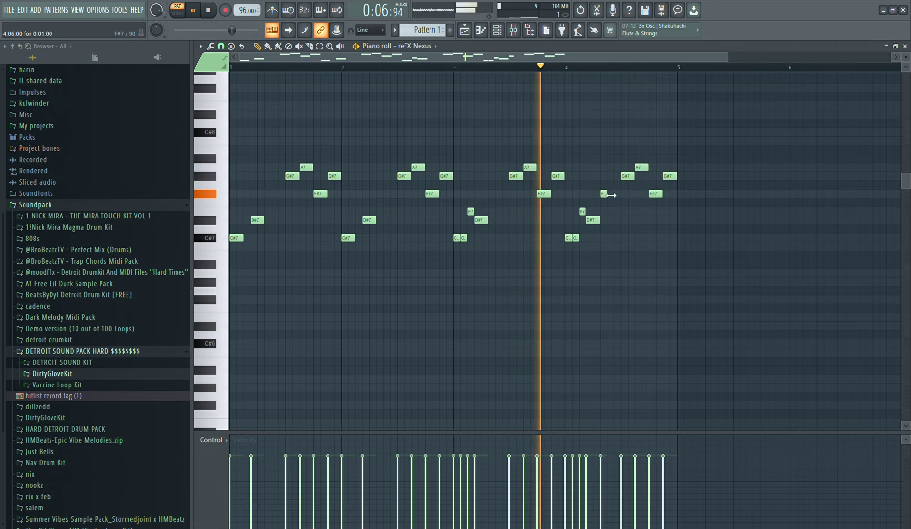
left_click(611, 176)
left_click(617, 168)
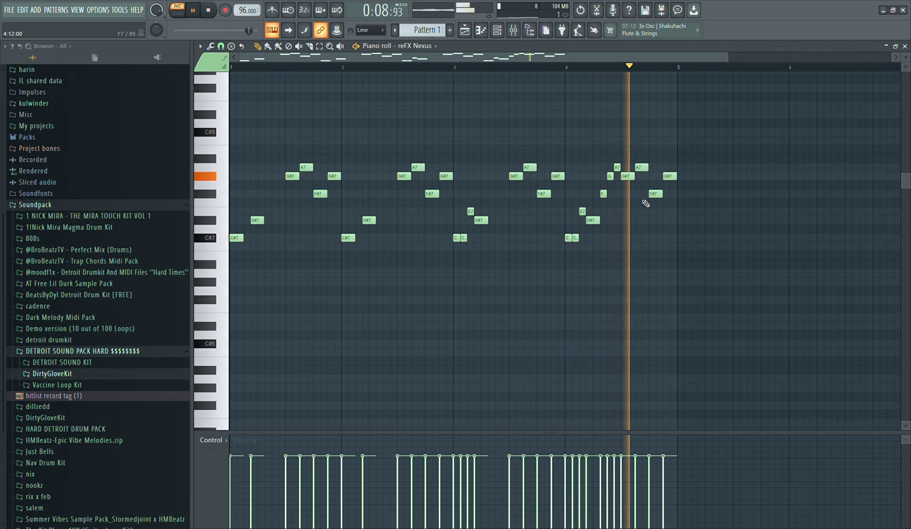
Copy the whole four-bar melody into bars 5 to 8
left_click_drag(677, 325, 249, 125)
left_click_drag(705, 311, 229, 91)
mouse_move(595, 223)
left_mouse_down()
mouse_move(881, 232)
mouse_move(900, 203)
mouse_move(847, 228)
left_mouse_up()
scroll(797, 248, "down", 3)
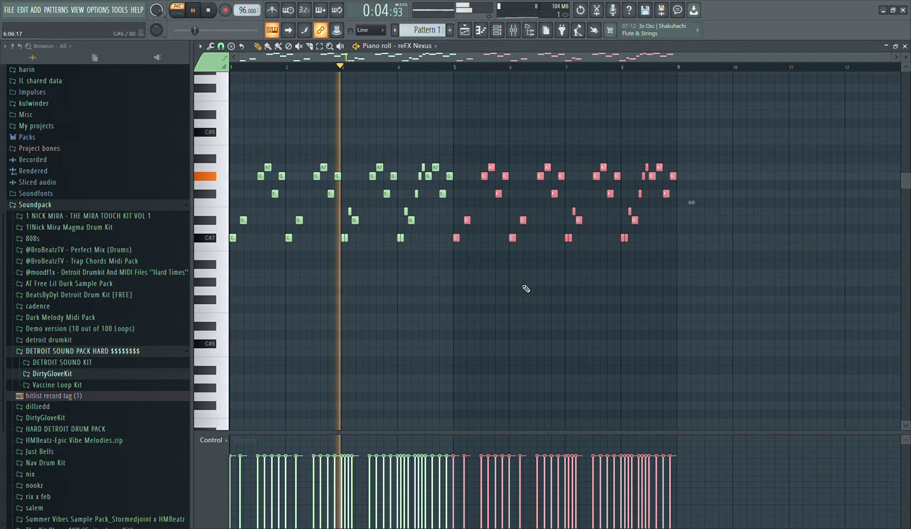
Add a lower line of seven-step notes C#6, E6, F#6 and D#6 at half-bar intervals across bars 1 and 2
left_click_drag(309, 328, 222, 353)
left_click_drag(238, 344, 262, 364)
key("space")
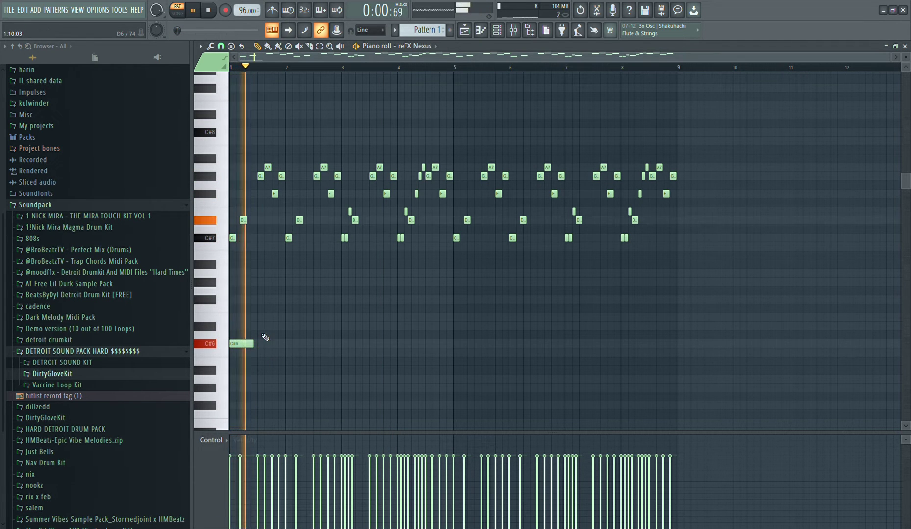
left_click(274, 320)
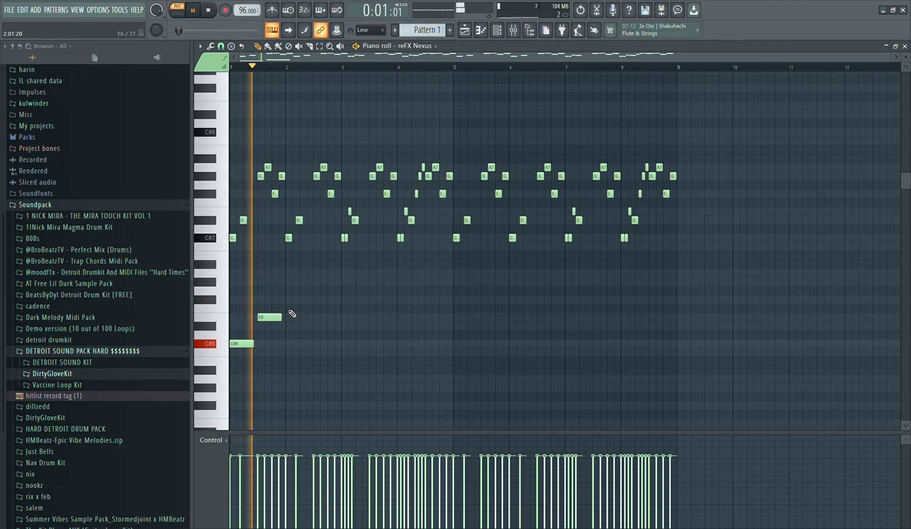
left_click(293, 299)
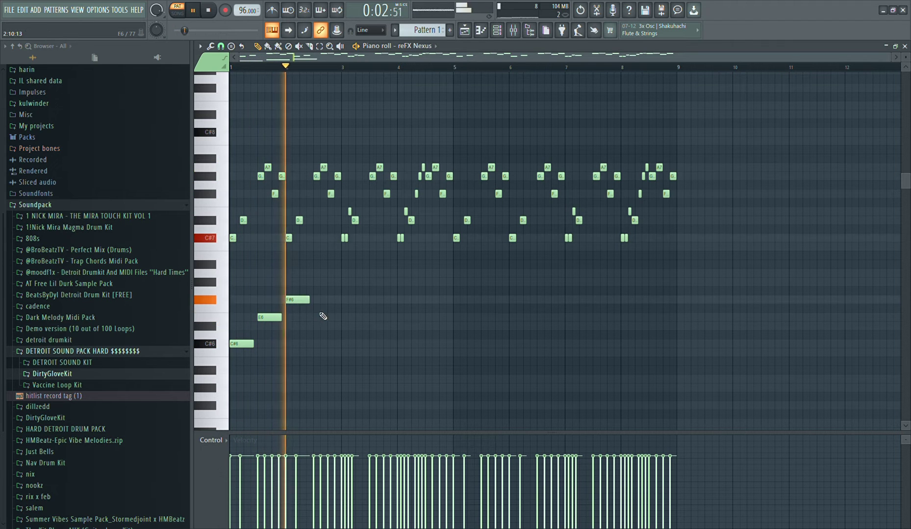
left_click(325, 283)
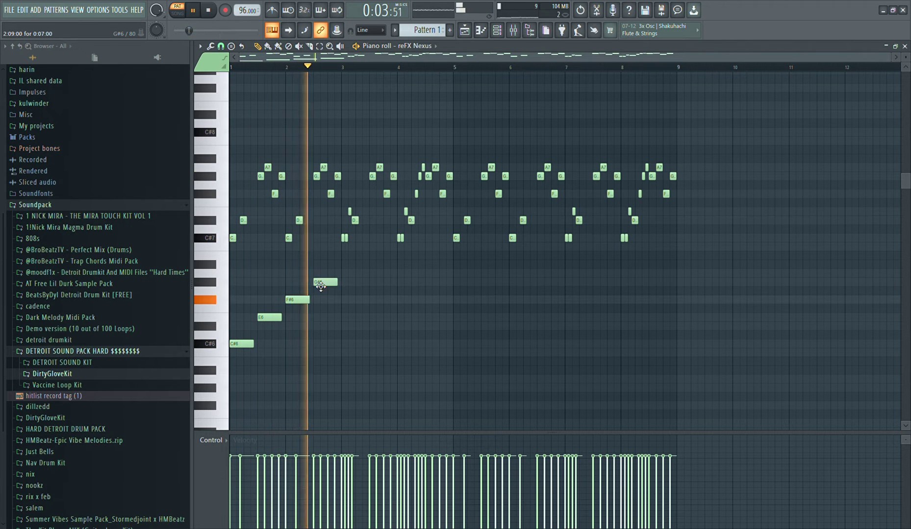
left_click(324, 327)
Duplicate the two-bar lower note line until it fills bars 3 to 8 beneath the melody
left_click_drag(381, 380, 93, 271)
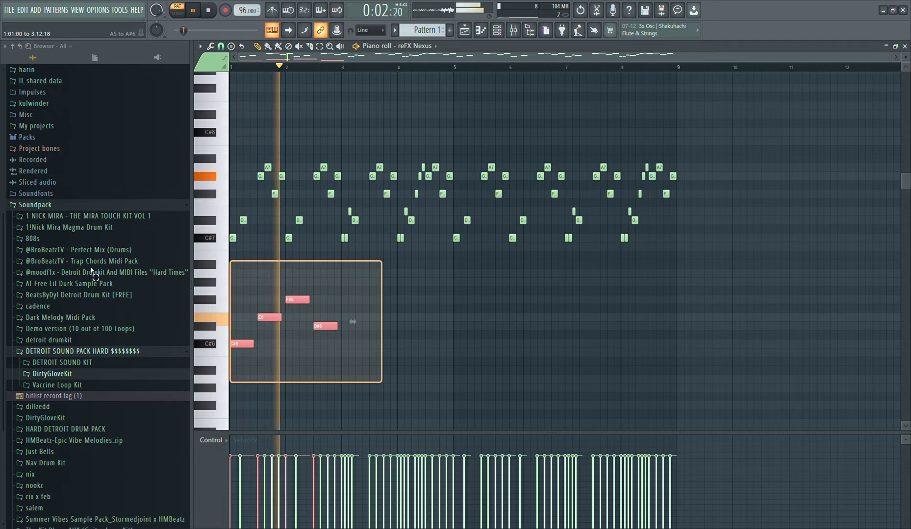
key("ctrl+b")
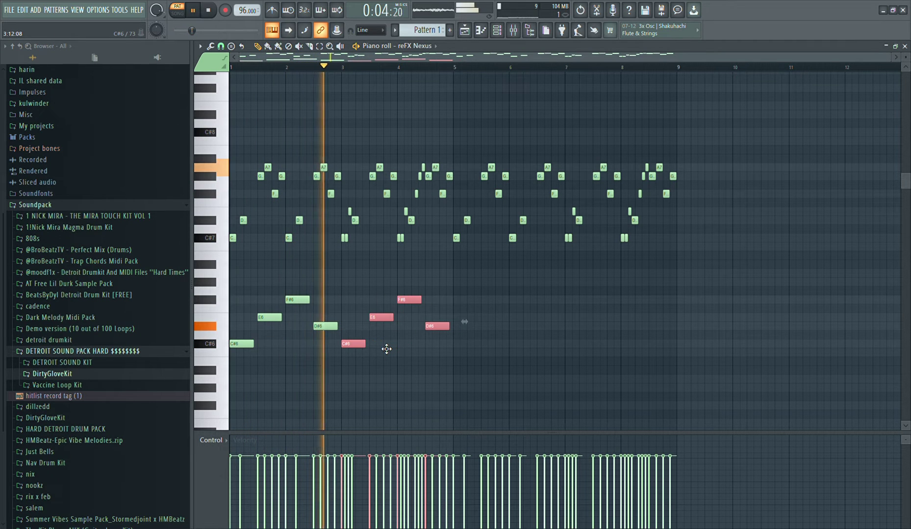
left_click_drag(492, 402, 230, 279)
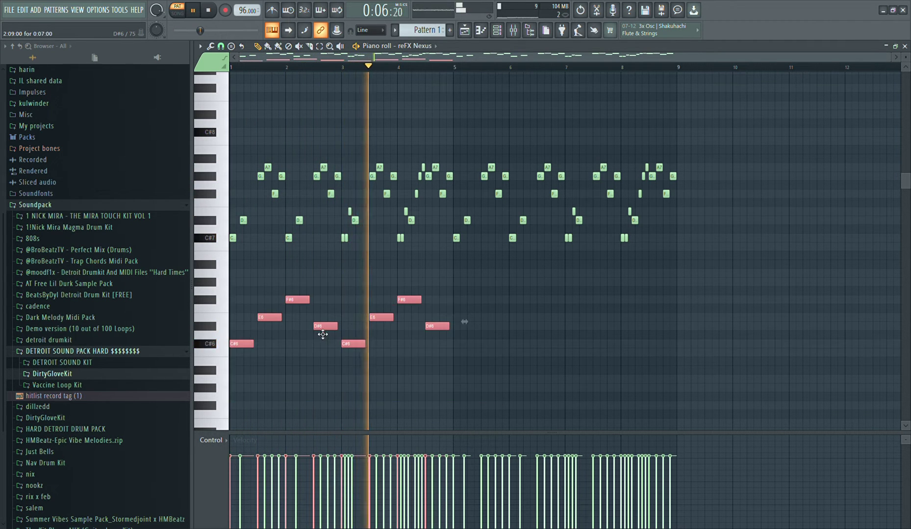
key("ctrl+b")
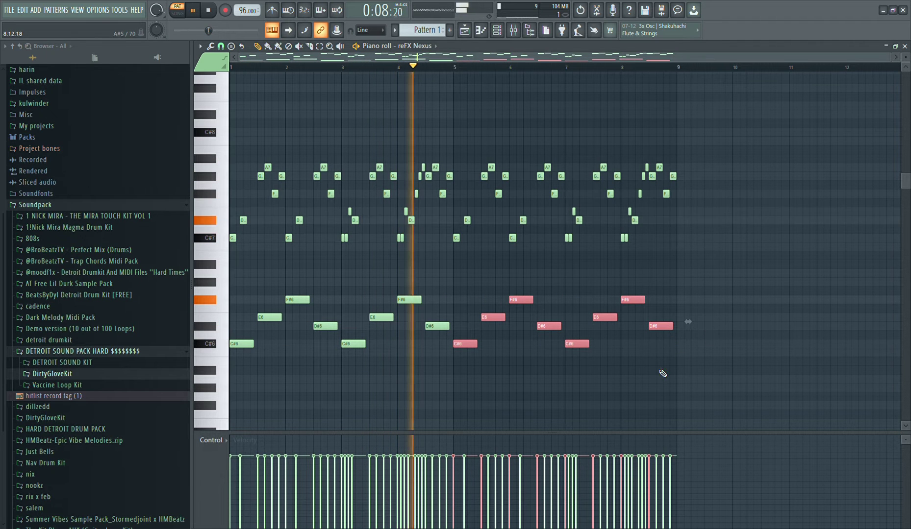
Audition the 808s in the DirtyGloveKit folder and add (1)808_DirtyGlove as a new channel in the channel rack
key("F6")
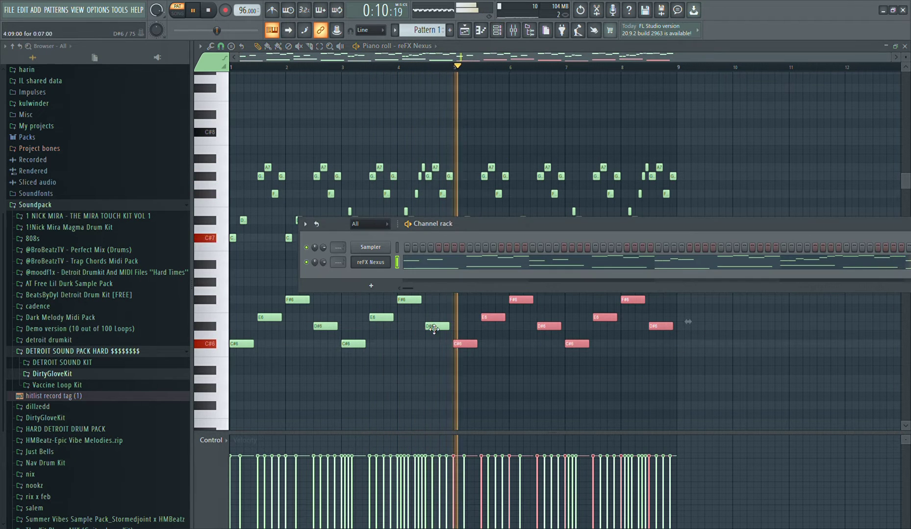
left_click(69, 374)
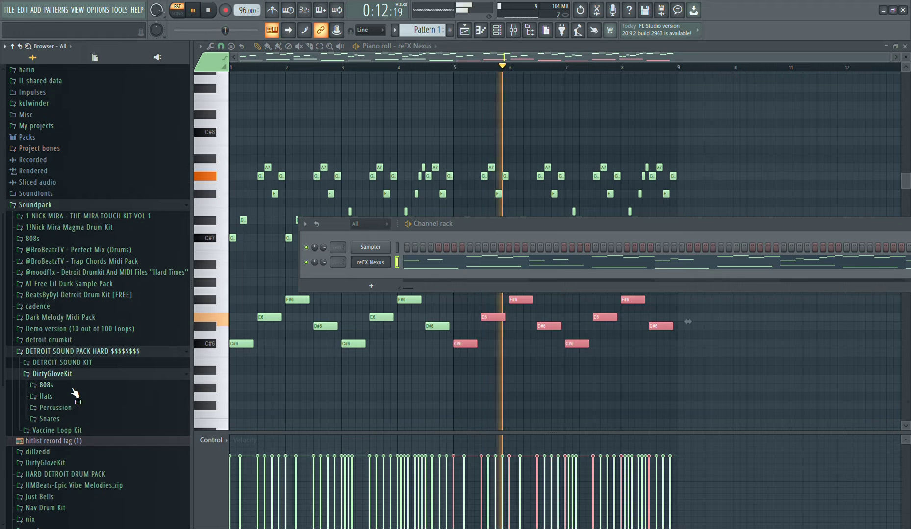
left_click(72, 387)
left_click(70, 397)
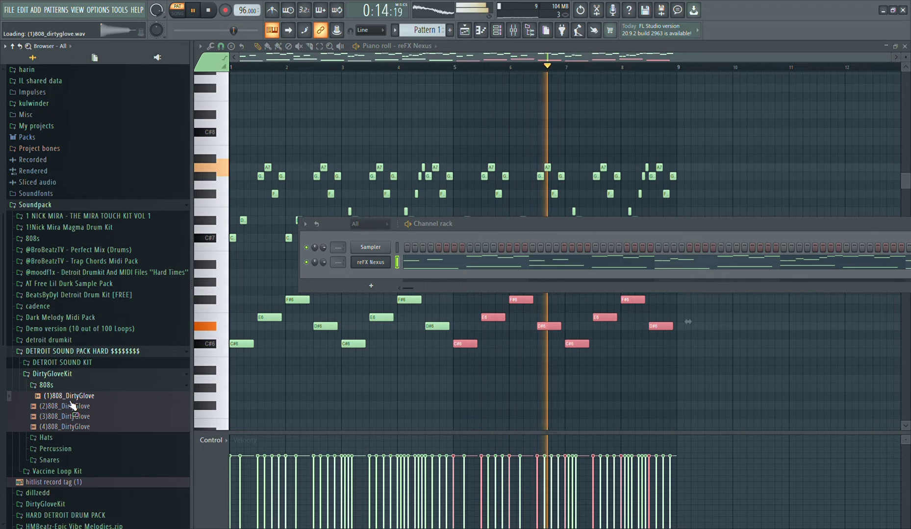
left_click(71, 407)
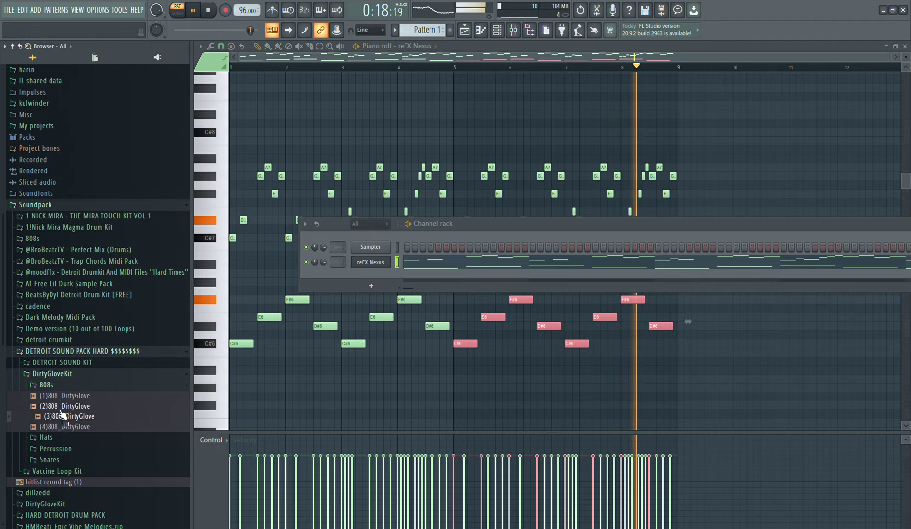
left_click(64, 411)
left_click(60, 398)
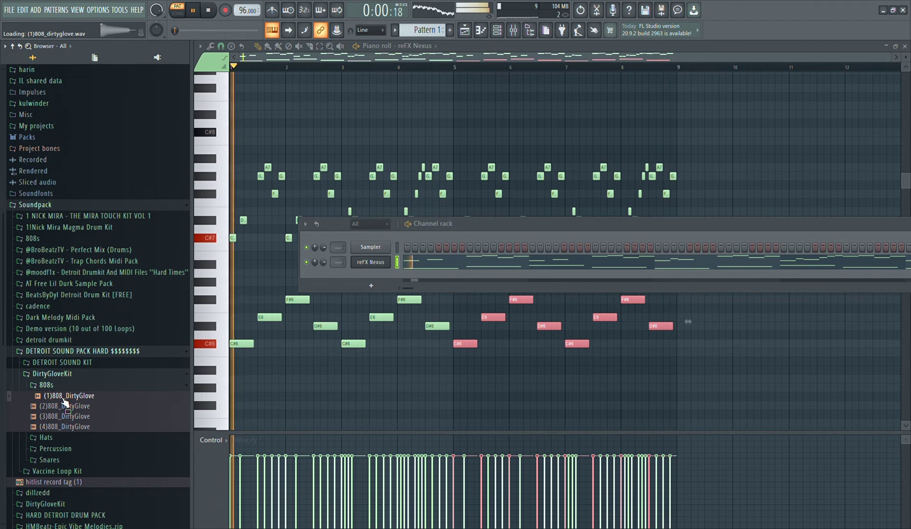
left_click_drag(61, 401, 367, 288)
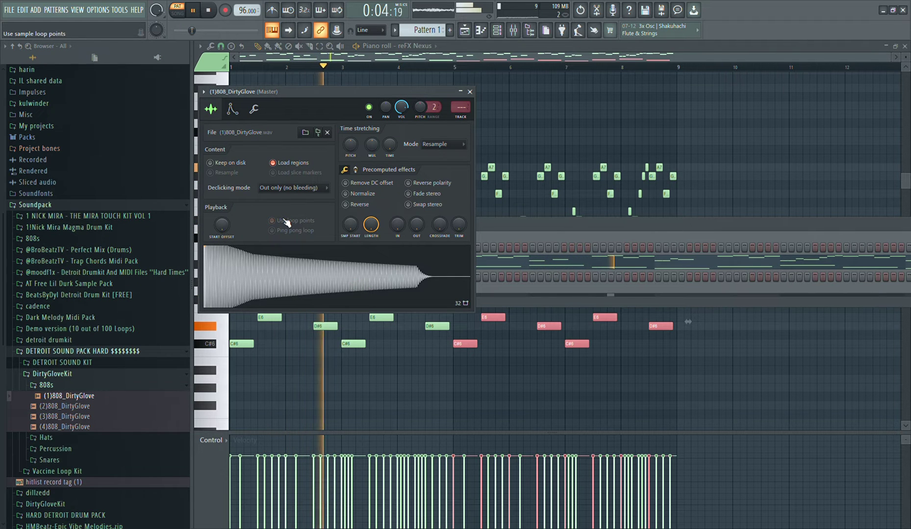
Enable the volume envelope on the 808 channel, set its cut group to 2 by 2, and minimize its settings window
left_click(232, 109)
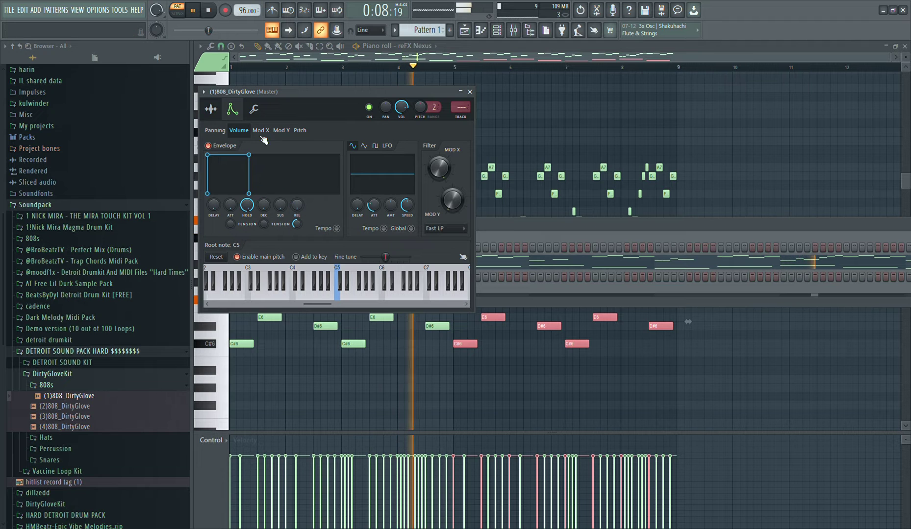
left_click(254, 109)
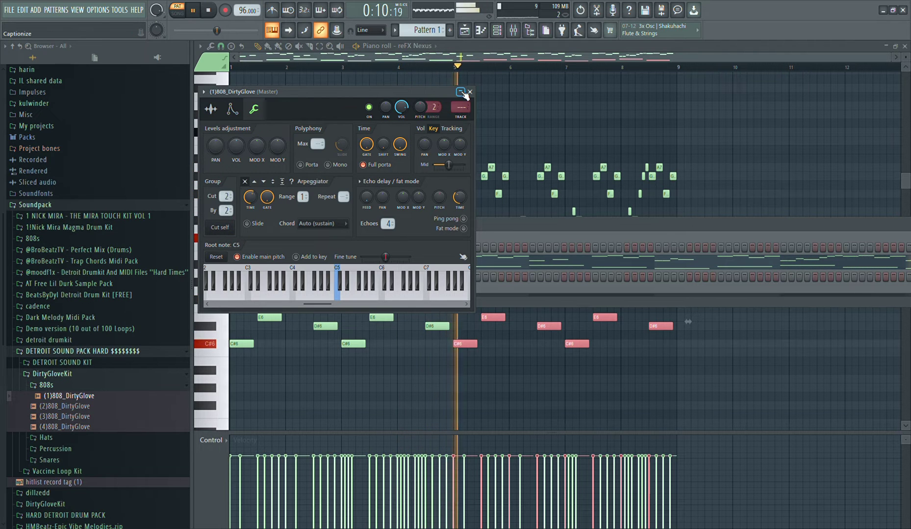
left_click(461, 92)
Audition the snares in the DirtyGloveKit Snares folder and add (2)Snare_DirtyGlove as a new channel in the channel rack
left_click(123, 386)
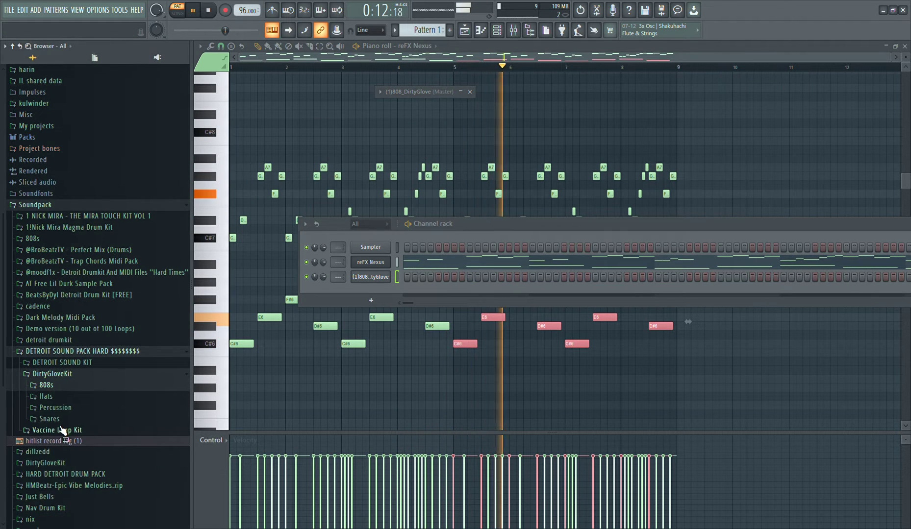
left_click(59, 419)
left_click(90, 443)
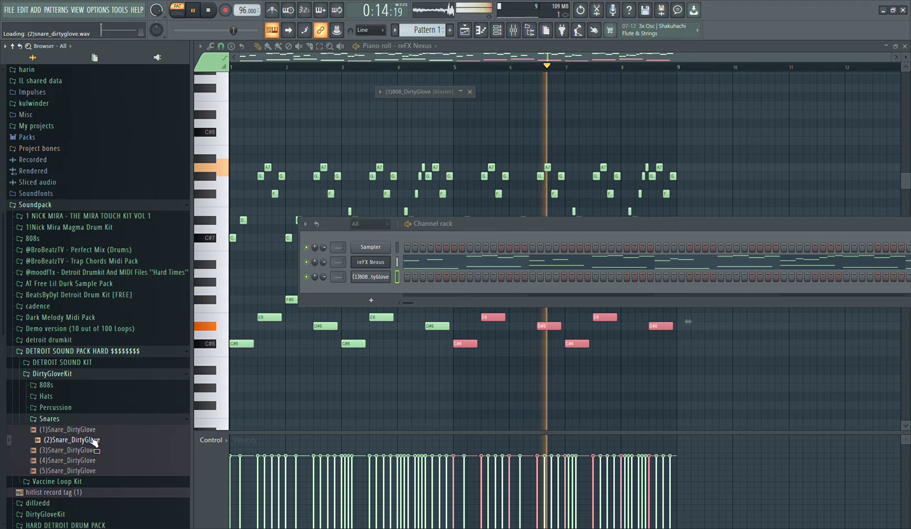
left_click(95, 462)
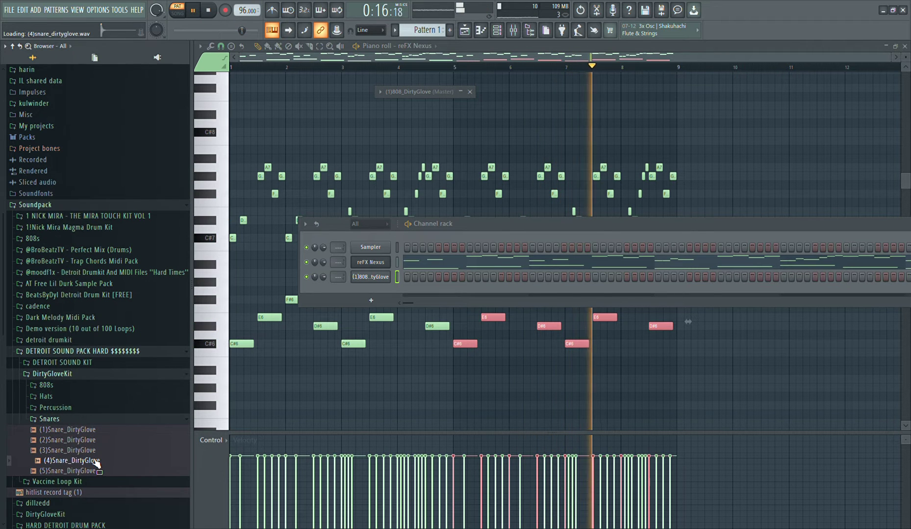
left_click(91, 451)
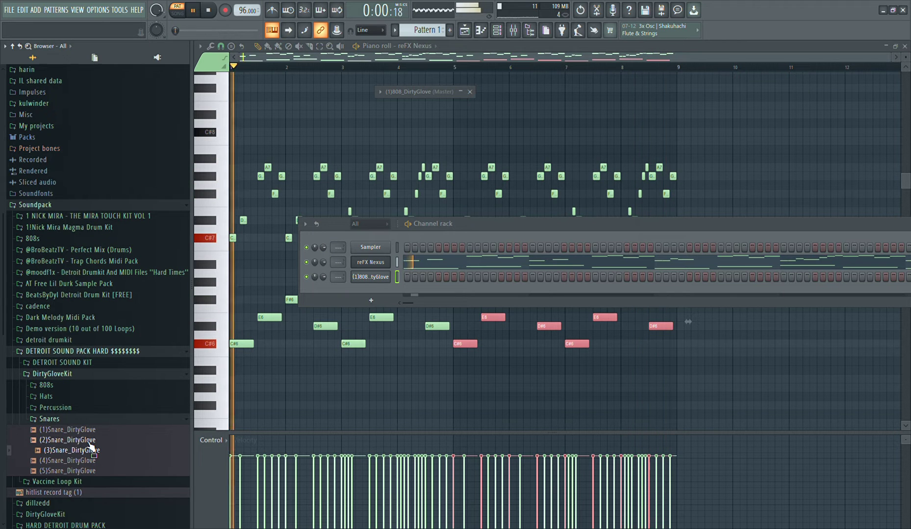
left_click(90, 444)
left_click_drag(90, 447, 407, 287)
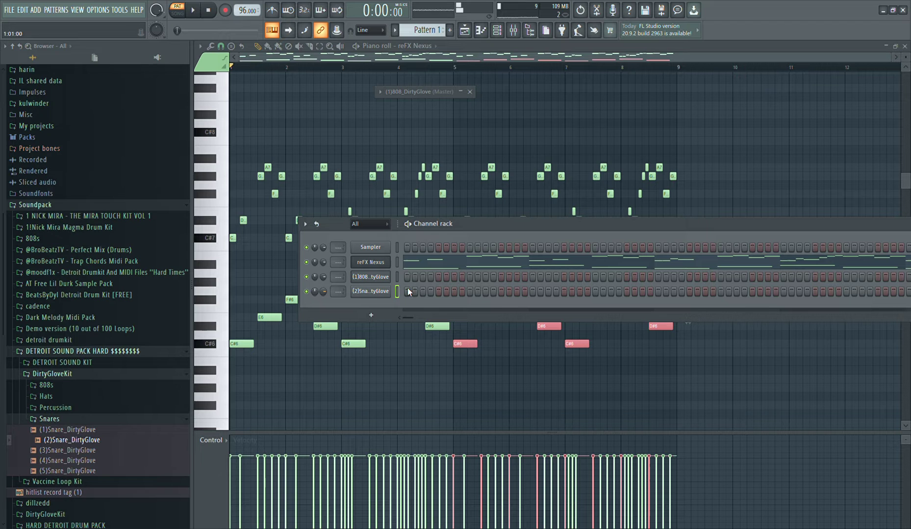
Place snare hits on steps 5 and 13 of bars 1 to 4 and swap the channel's sample to (3)Snare_DirtyGlove
left_click(439, 292)
left_click(501, 292)
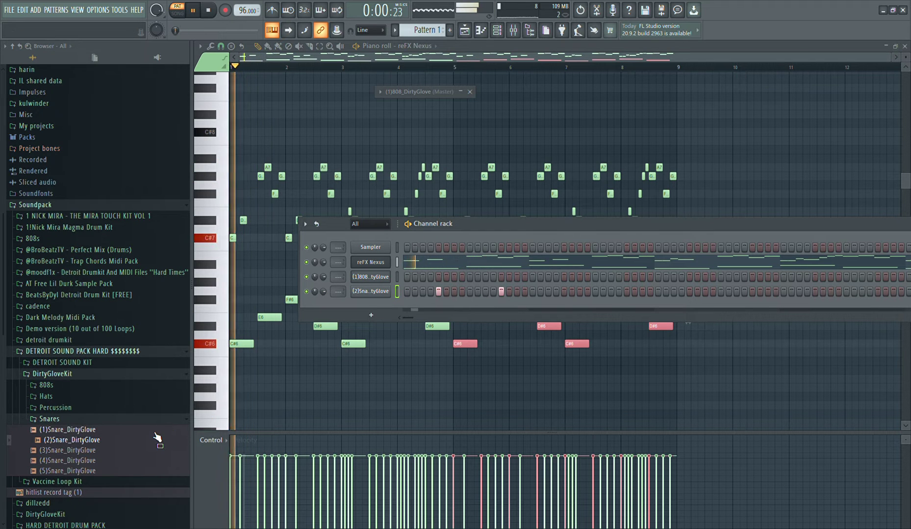
key("Down")
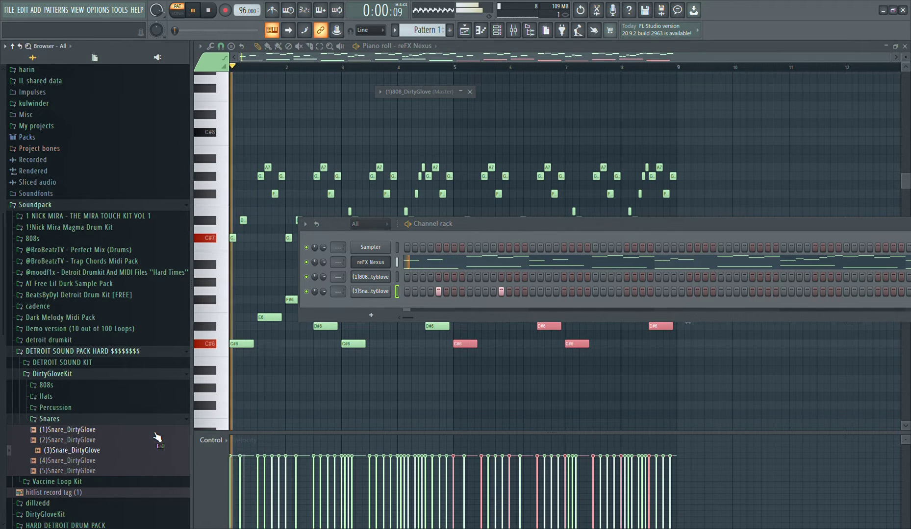
left_click(564, 292)
left_click(626, 291)
left_click(690, 291)
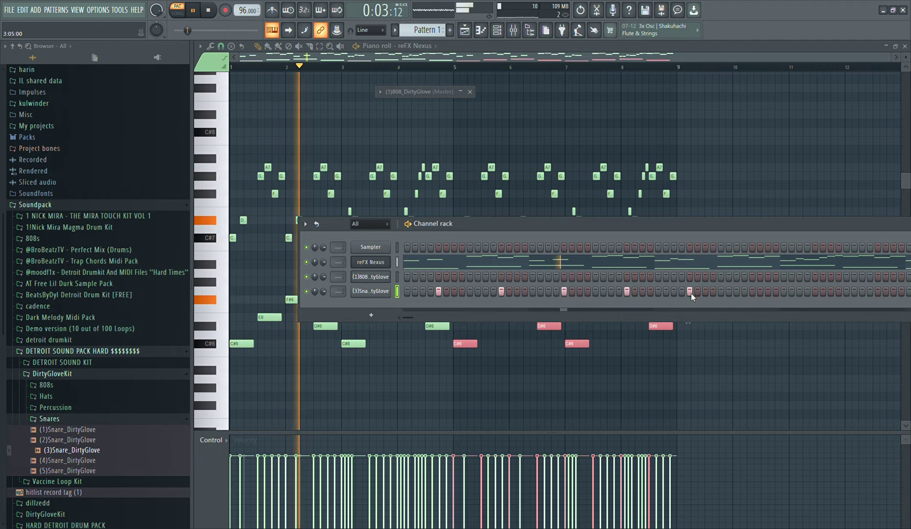
left_click(885, 292)
left_click(877, 292)
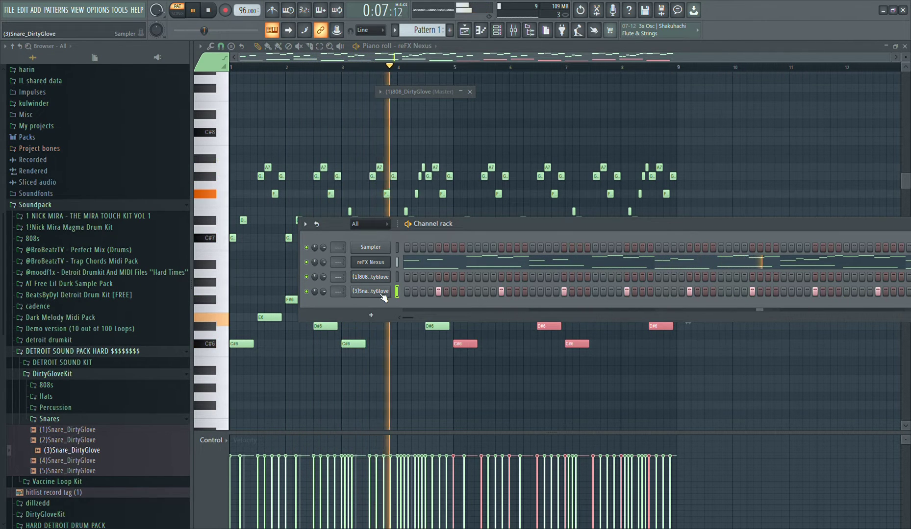
Duplicate the four-bar snare pattern into bars 5 to 8 and raise the velocity of all snare notes to 100%
key("F7")
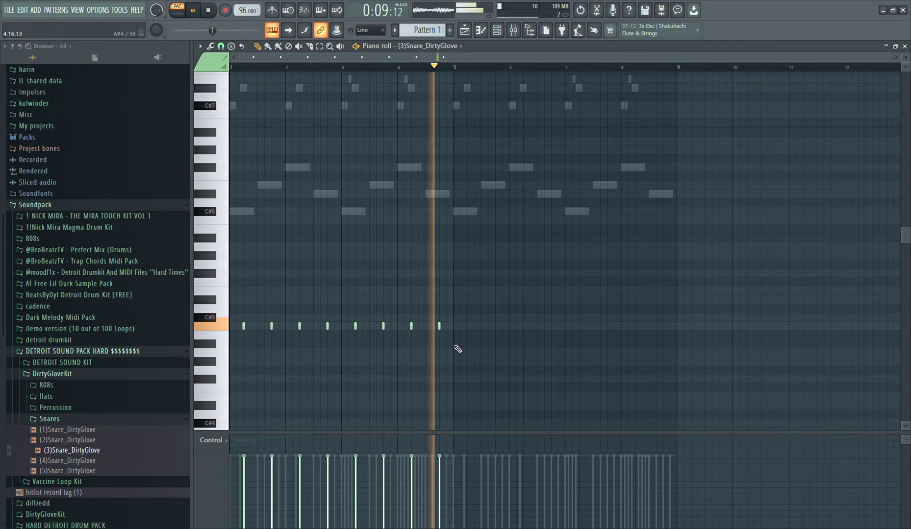
key("ctrl+b")
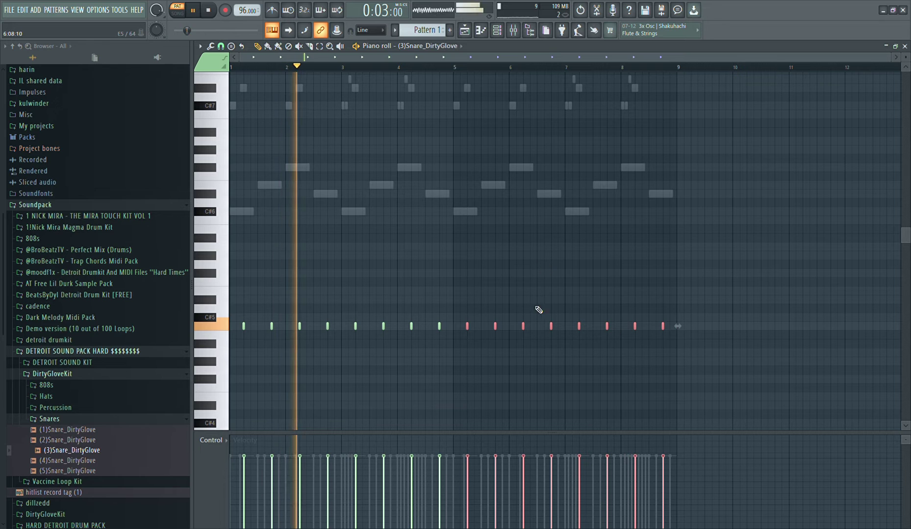
key("ctrl+d")
mouse_move(580, 442)
left_mouse_down()
mouse_move(230, 393)
mouse_move(764, 375)
left_mouse_up()
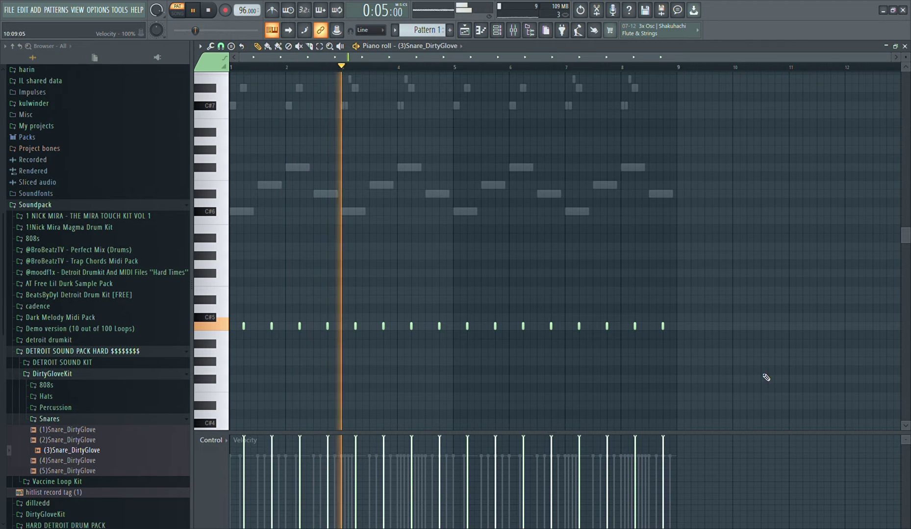
Place C5 notes for the 808 on steps 1, 7 and 15 of bar 1 and on step 1 of bar 2
key("F6")
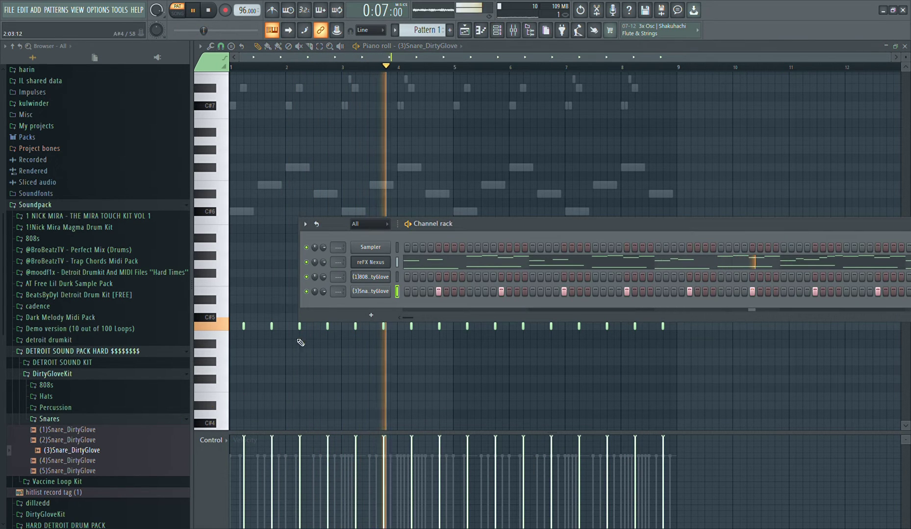
key("F7")
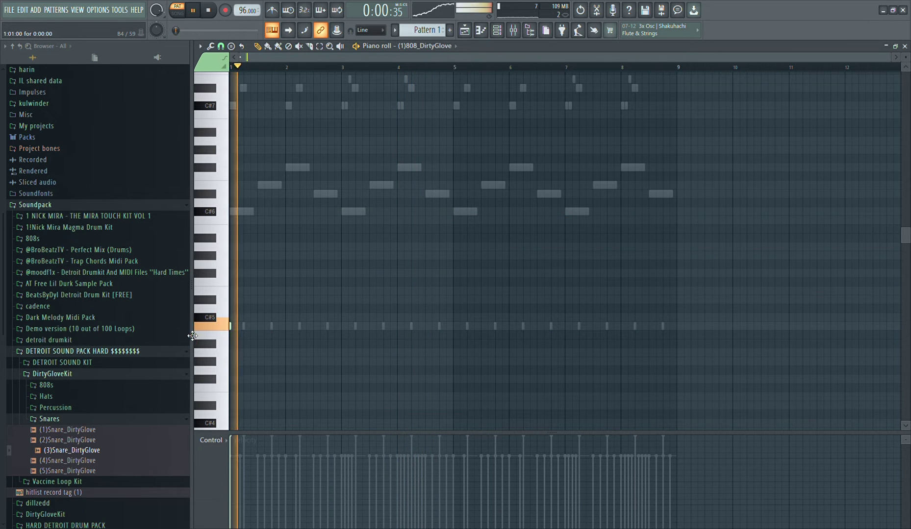
left_click(248, 319)
right_click(243, 318)
key("space")
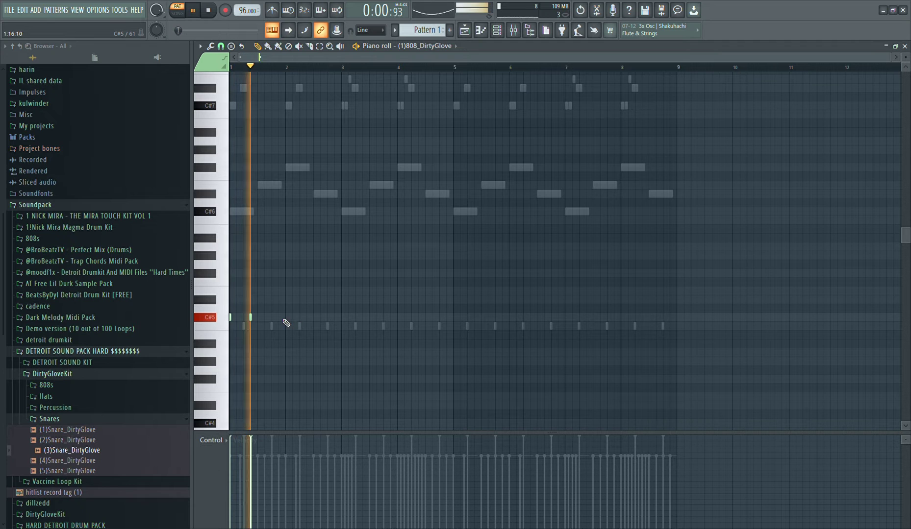
left_click(280, 318)
left_click(287, 319)
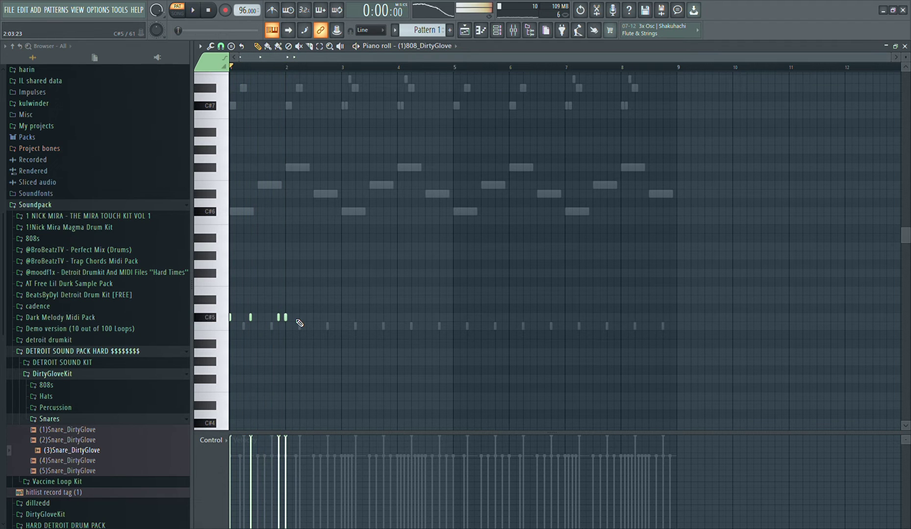
left_click(297, 319)
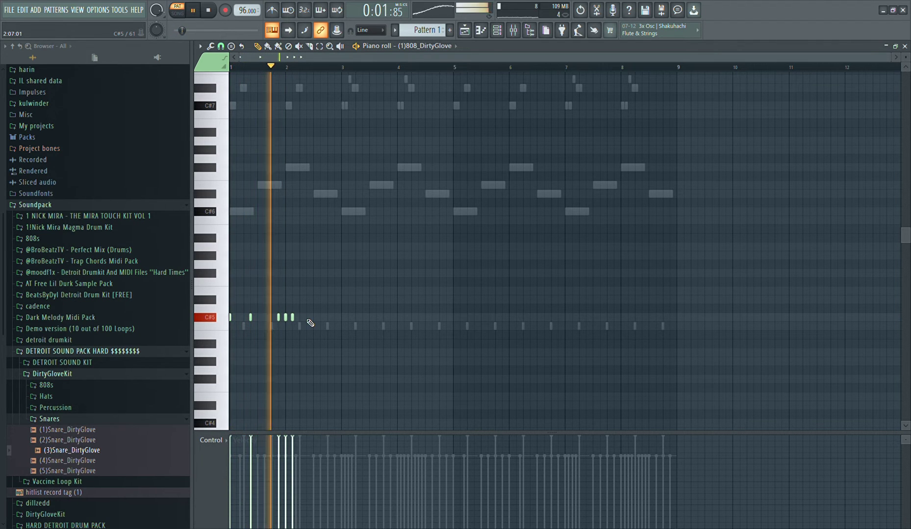
left_click(309, 319)
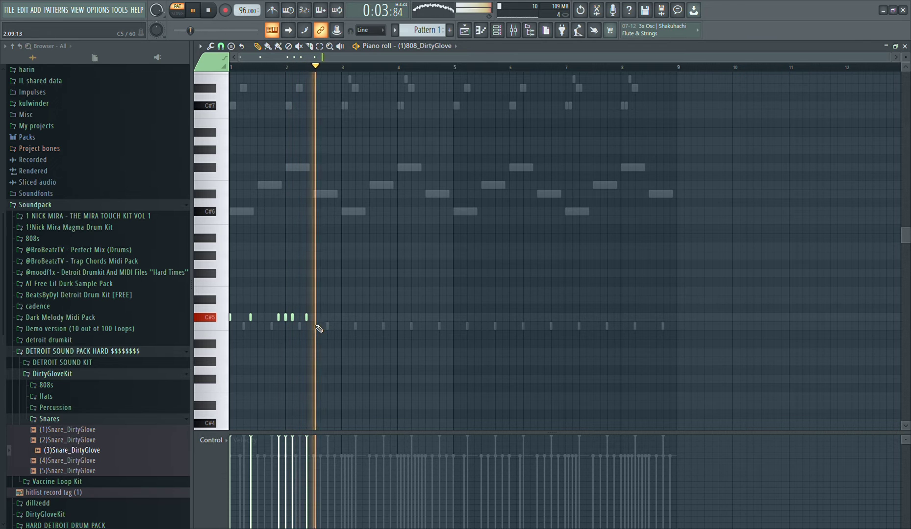
right_click(287, 321)
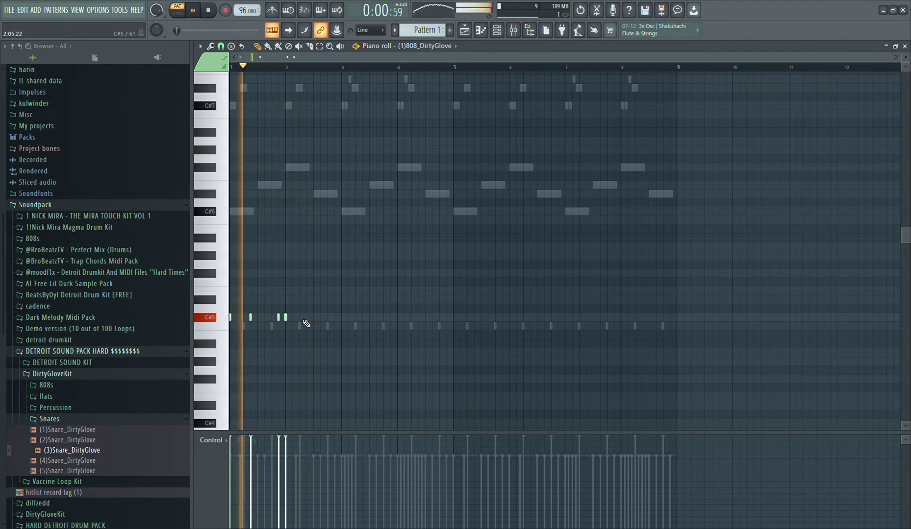
Complete bar 2 of the 808 pattern with C5 notes on steps 7, 9, 11 and 15
left_click(309, 319)
left_click(322, 319)
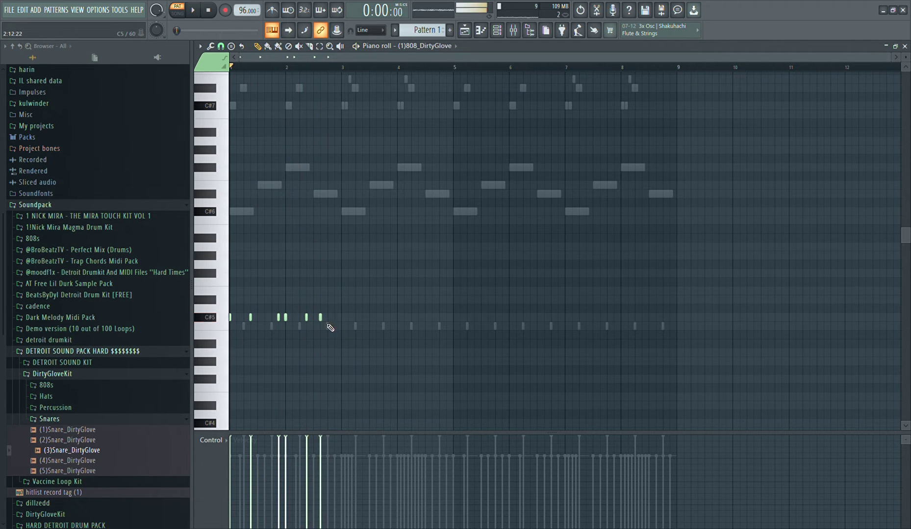
left_click(315, 318)
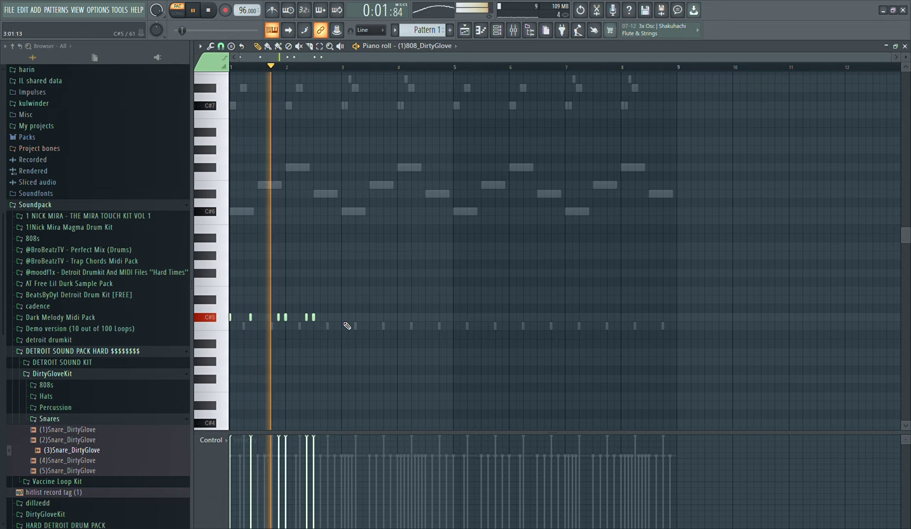
left_click(335, 318)
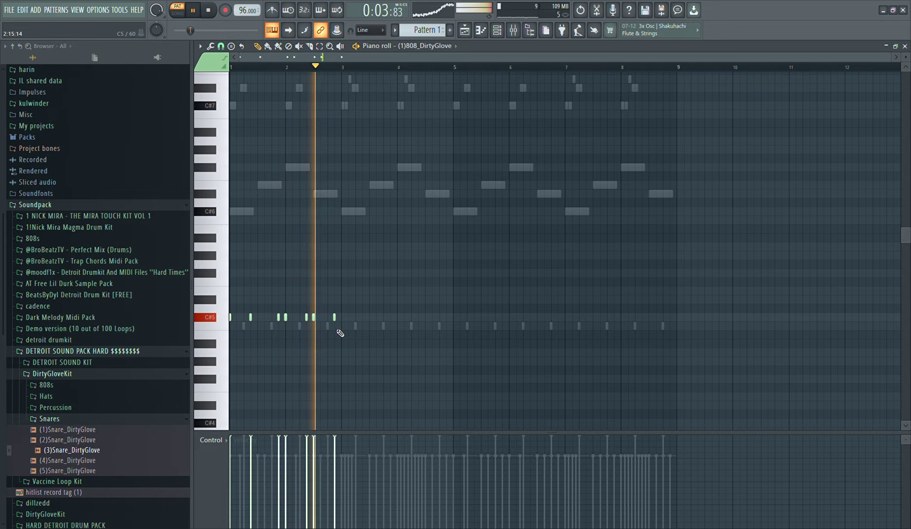
key("space")
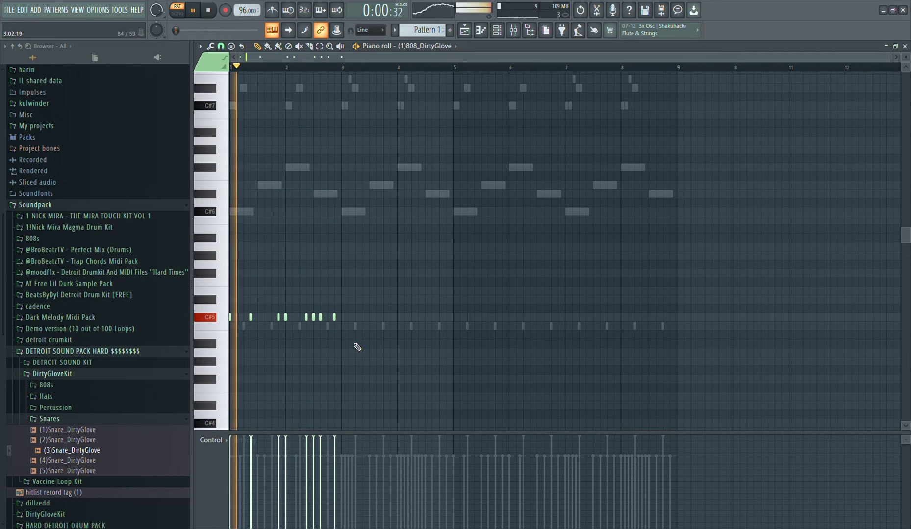
Duplicate the two-bar 808 pattern into bars 3 and 4 and raise the last note of bar 4 to D5
left_click_drag(387, 367, 230, 290)
key("ctrl+b")
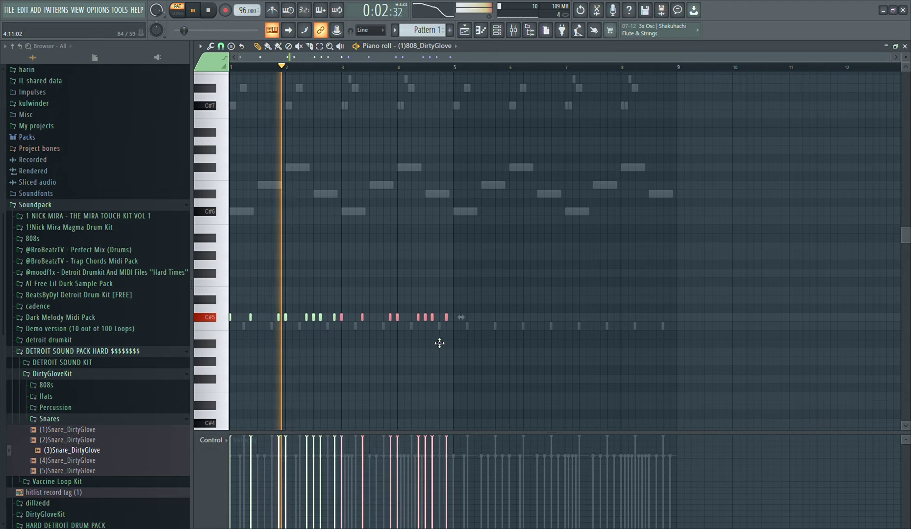
mouse_move(439, 343)
left_mouse_down()
mouse_move(449, 344)
mouse_move(440, 348)
left_mouse_up()
key("ctrl+d")
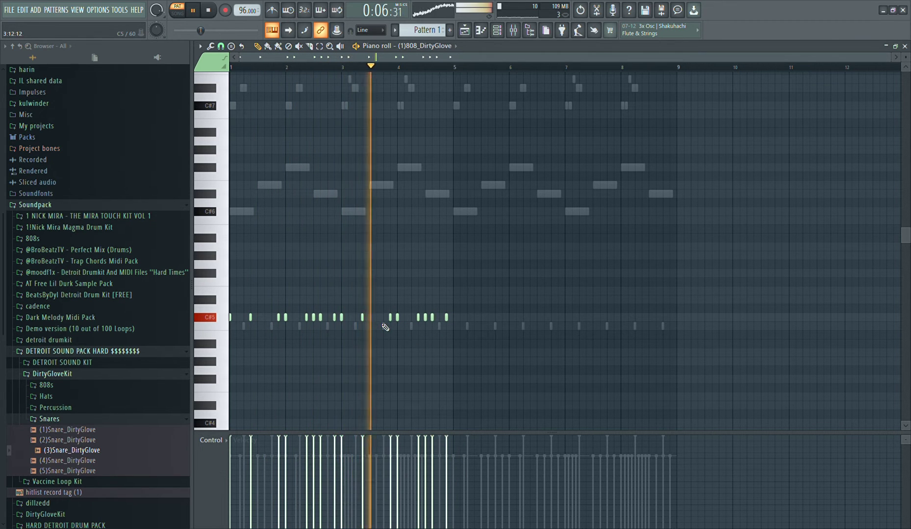
left_click_drag(451, 321, 450, 311)
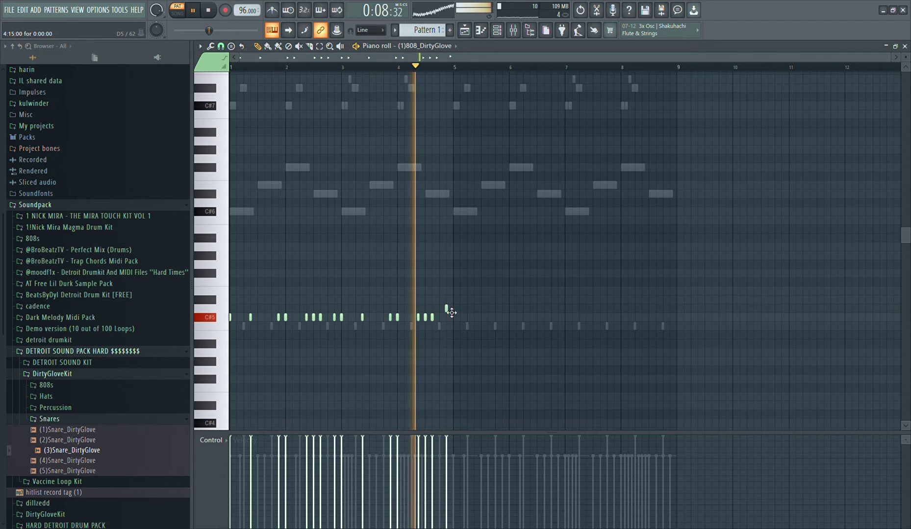
Copy the complete four-bar 808 pattern into bars 5 to 8
key("ctrl+a")
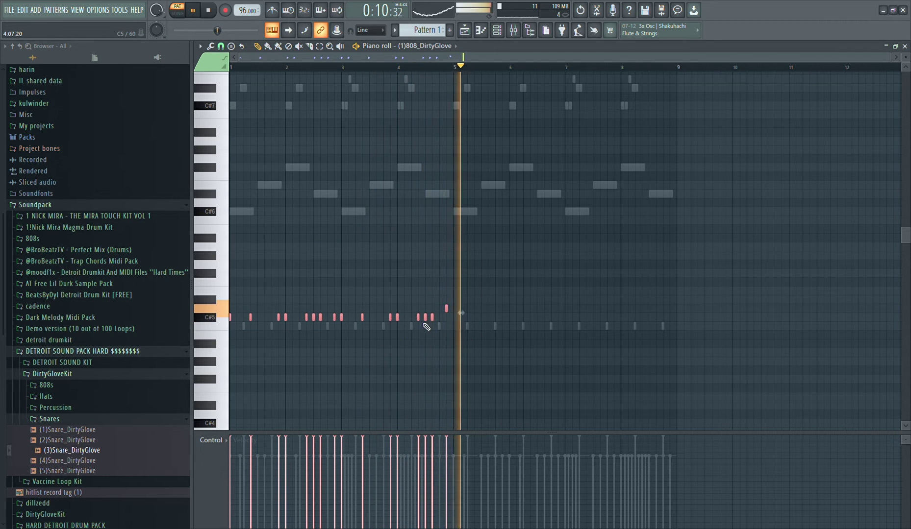
left_click_drag(433, 319, 658, 320, "shift")
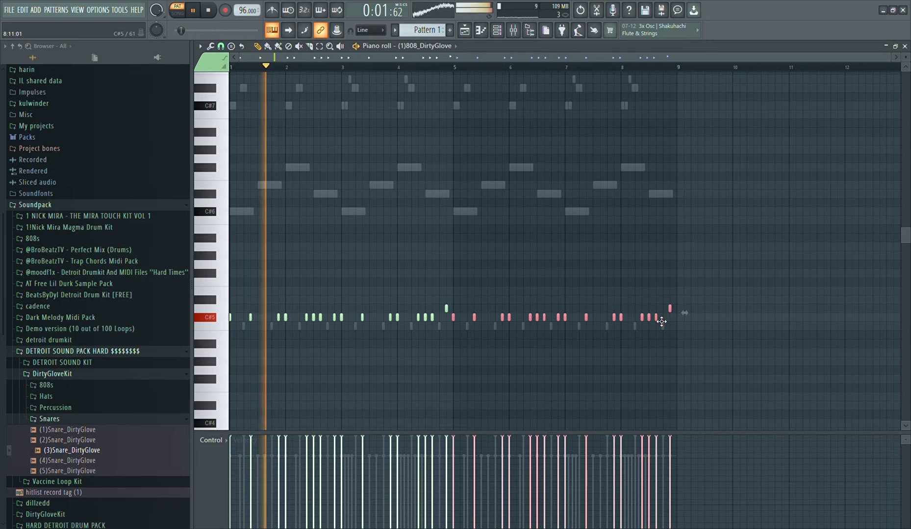
right_click(568, 250, "ctrl")
Audition the DirtyGloveKit HiHat samples and add (3)HiHat_DirtyGlove as a new channel with a hit on every fourth step
key("F6")
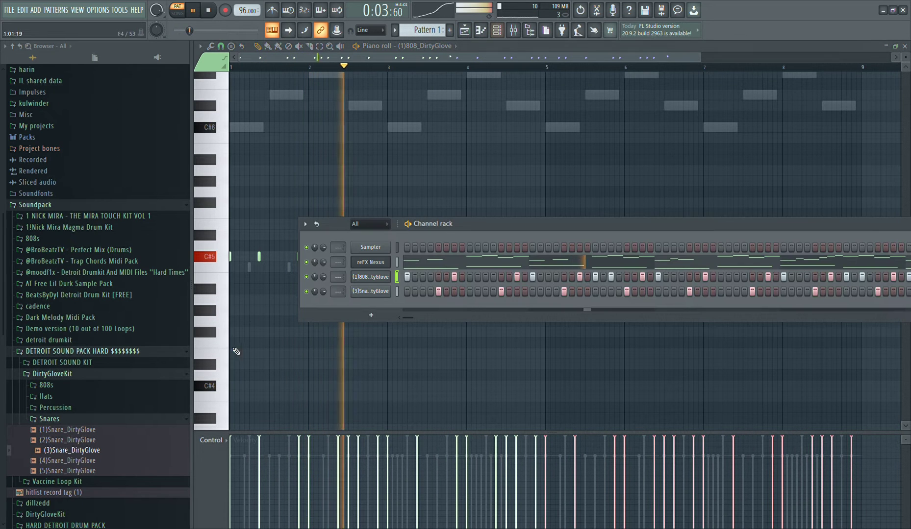
left_click(122, 419)
left_click(46, 396)
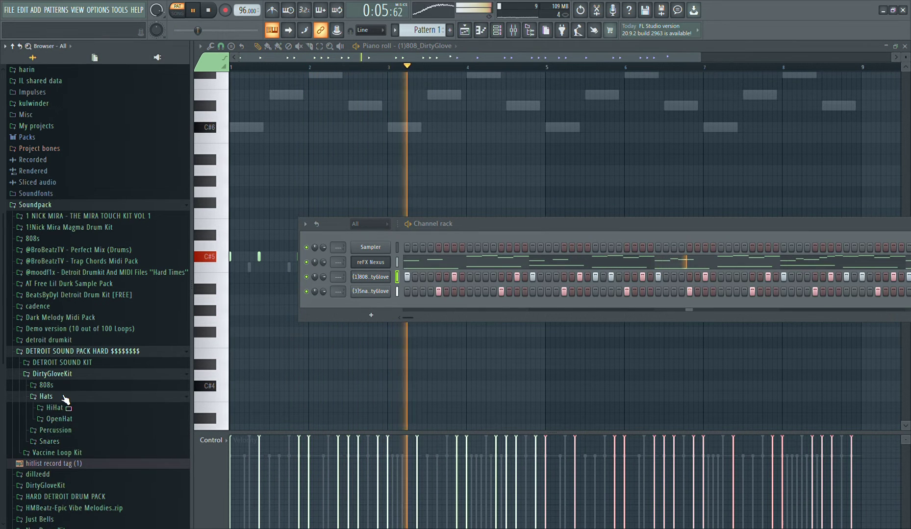
left_click(68, 408)
left_click(71, 439)
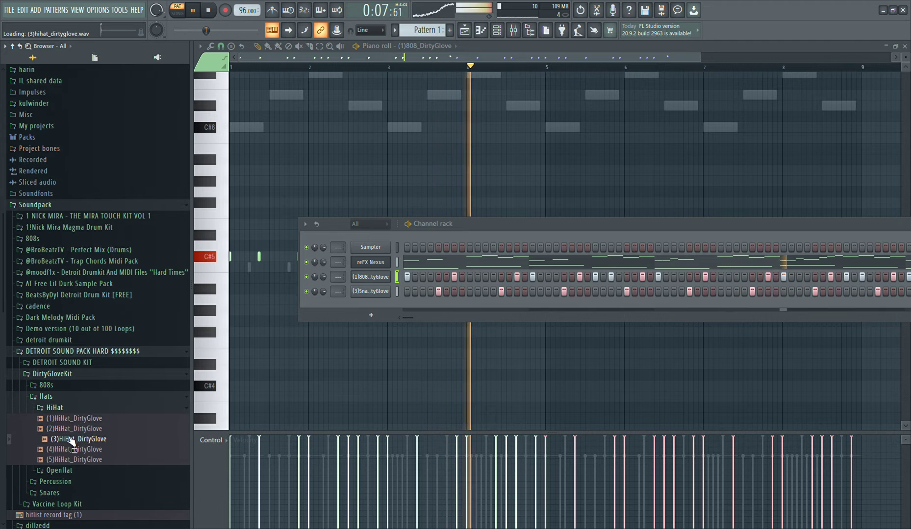
left_click(71, 450)
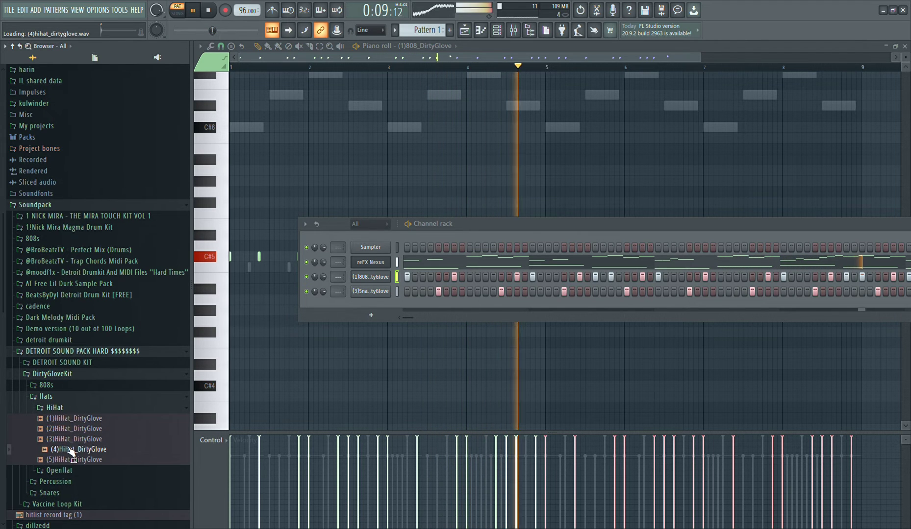
left_click(76, 420)
left_click(66, 440)
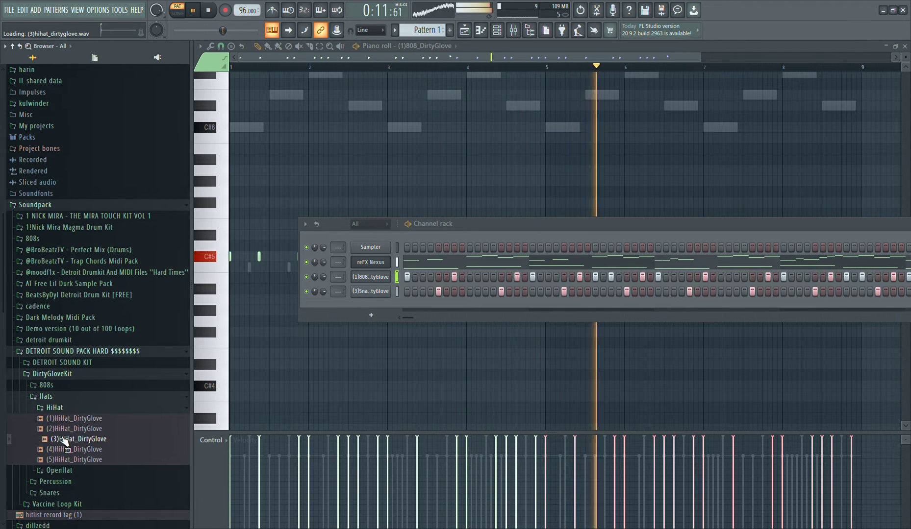
left_click_drag(365, 310, 373, 308)
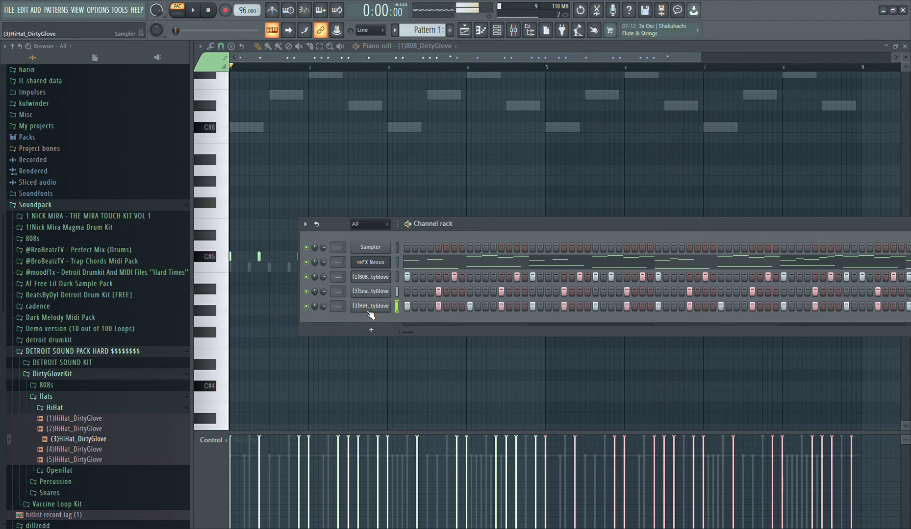
key("space")
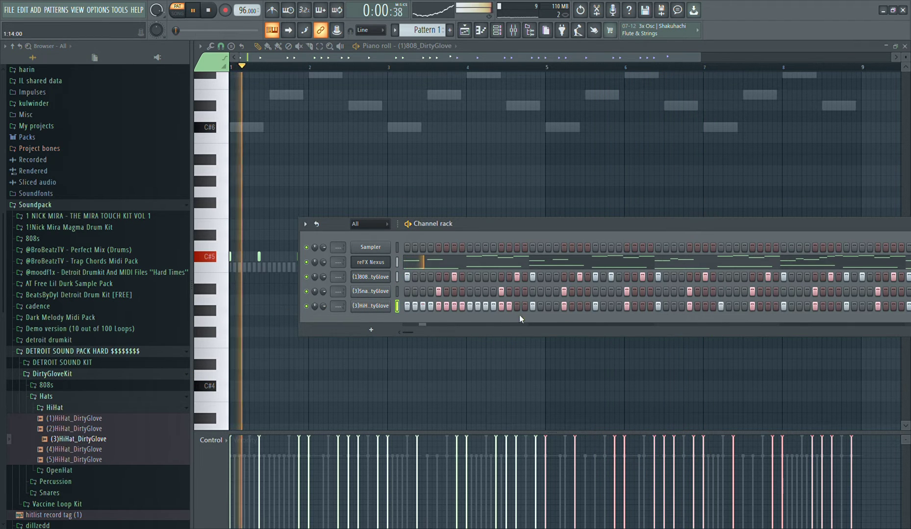
Fill bars 1 to 4 of the hi-hat with hits on every step except bar 4's step 16, and erase the hits from bar 5 onward
right_click(370, 307)
left_click(412, 309)
key("space")
right_click(594, 274)
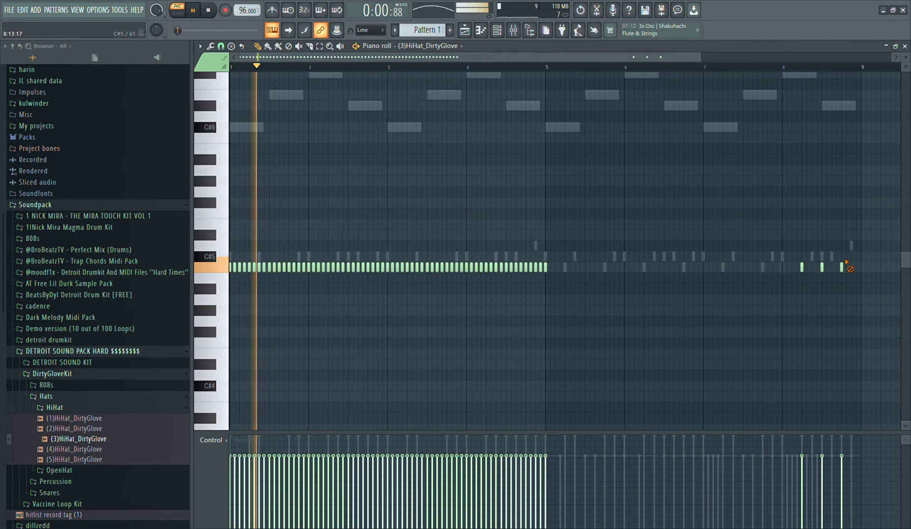
key("space")
right_click(541, 269)
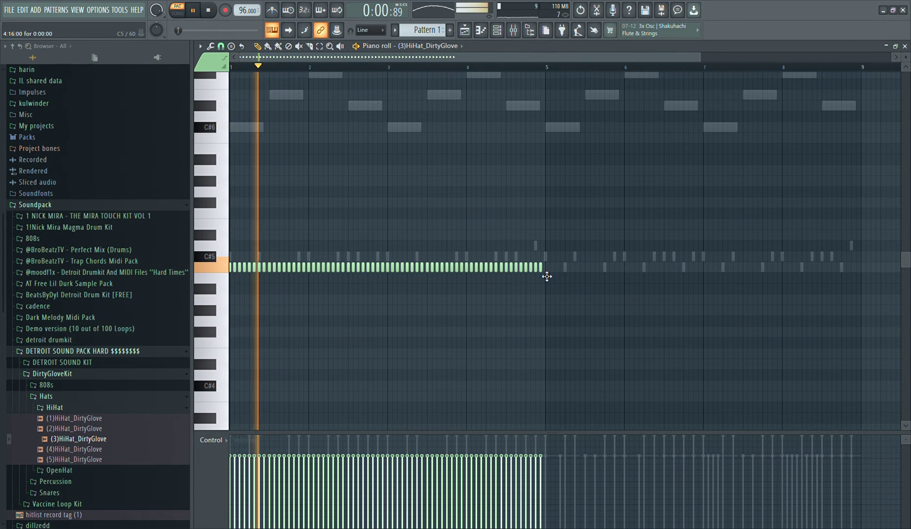
key("space")
Replace the hi-hat hits on steps 15 and 16 of bar 2 with a two-step note chopped into a fast roll
right_click(384, 269)
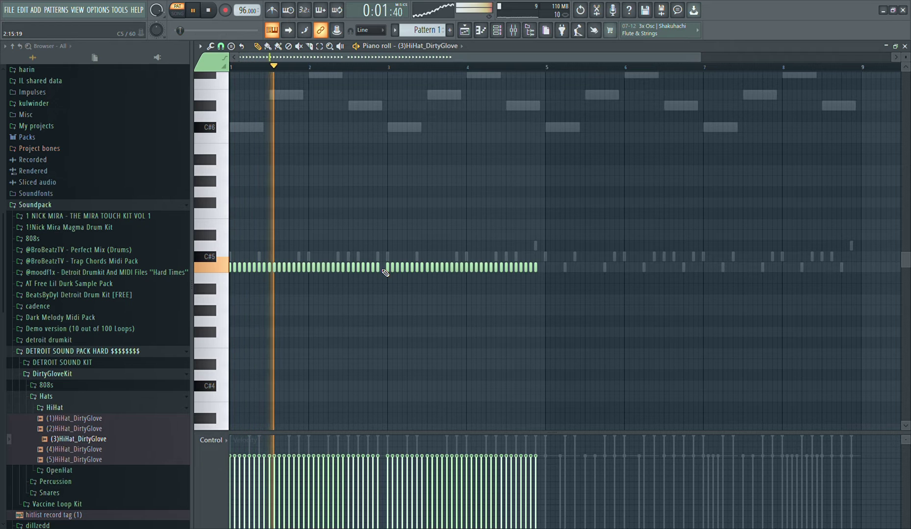
key("space")
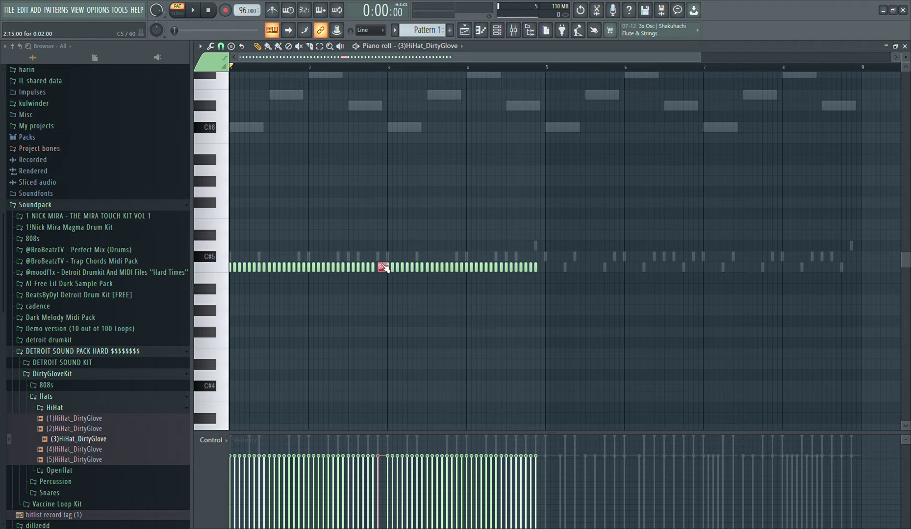
key("space")
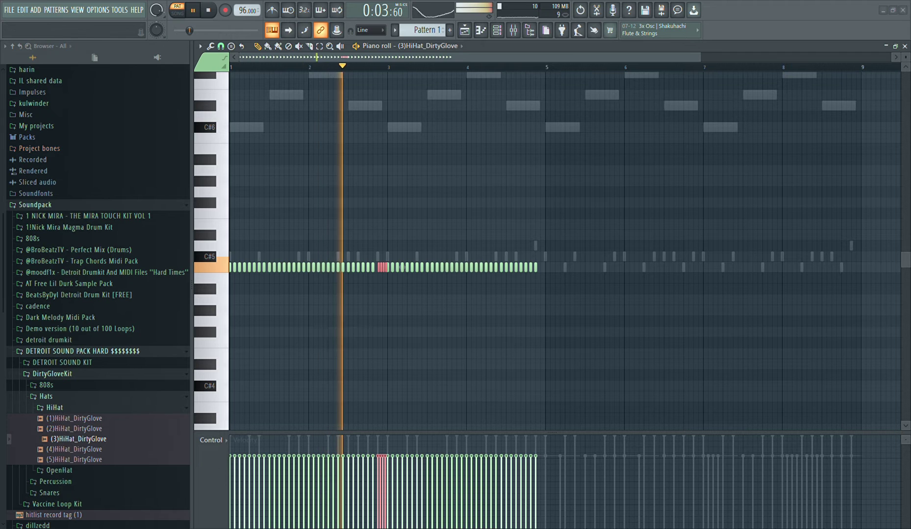
Duplicate the four-bar hi-hat pattern into bars 5 to 8 and add a chopped two-step roll on step 15 of bar 8
key("ctrl+a")
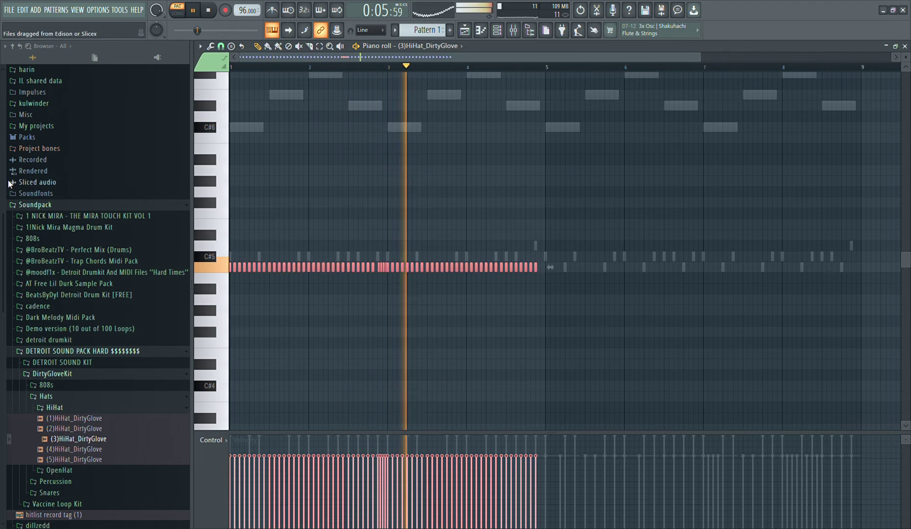
key("ctrl+b")
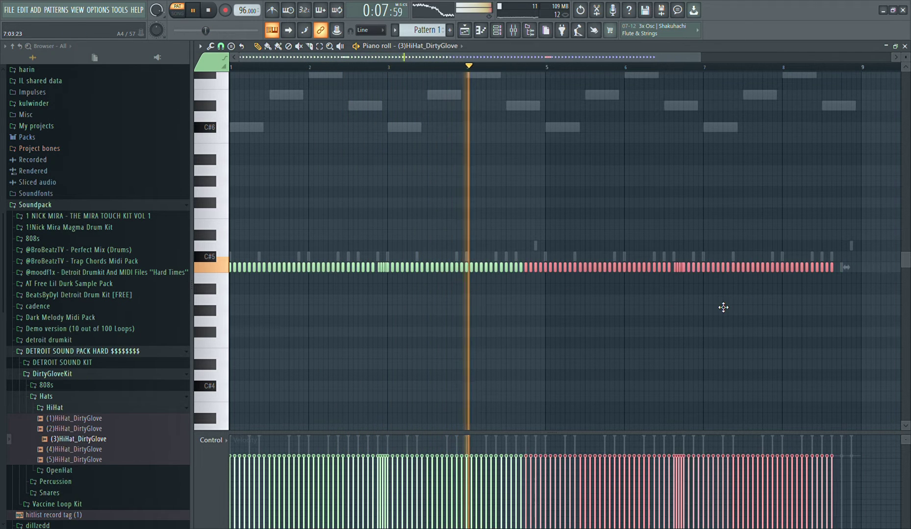
key("ctrl+d")
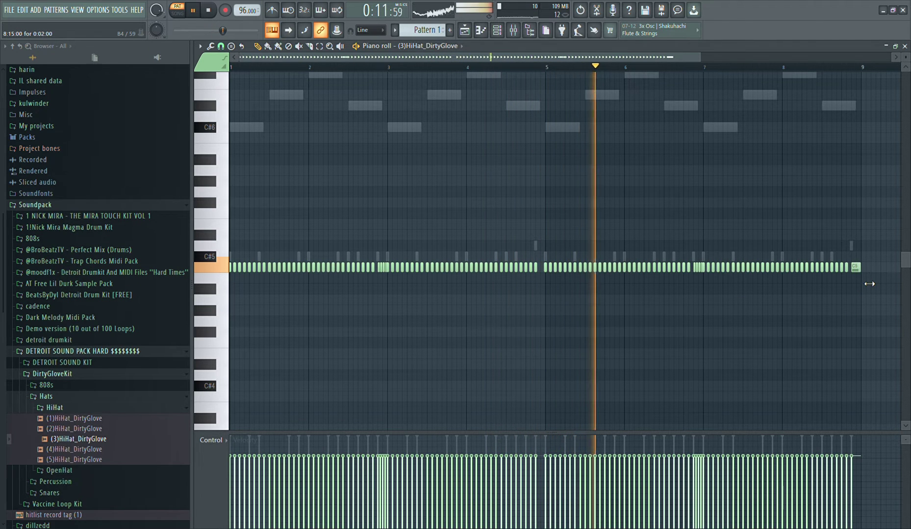
left_click(855, 267)
key("ctrl+u")
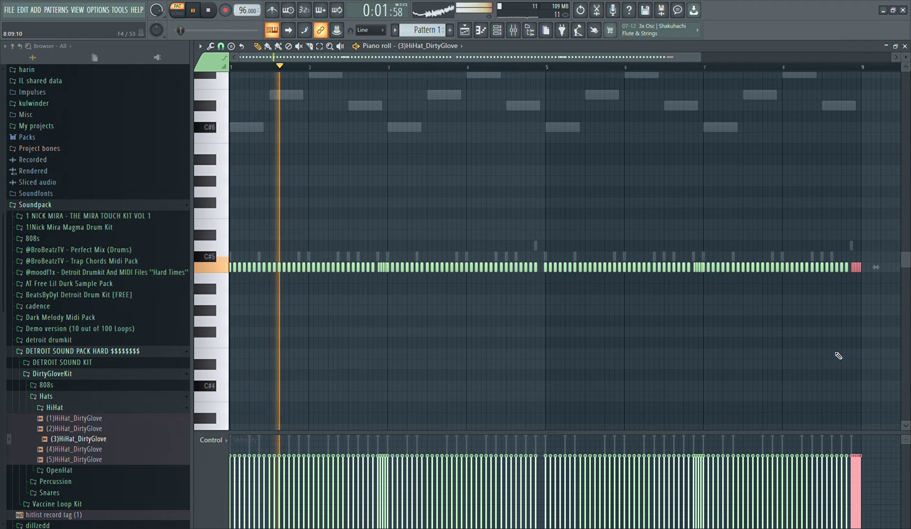
Randomize the velocities of all the hi-hat notes across the eight bars
scroll(453, 265, "down", 2)
scroll(358, 262, "up", 3)
scroll(358, 262, "down", 1)
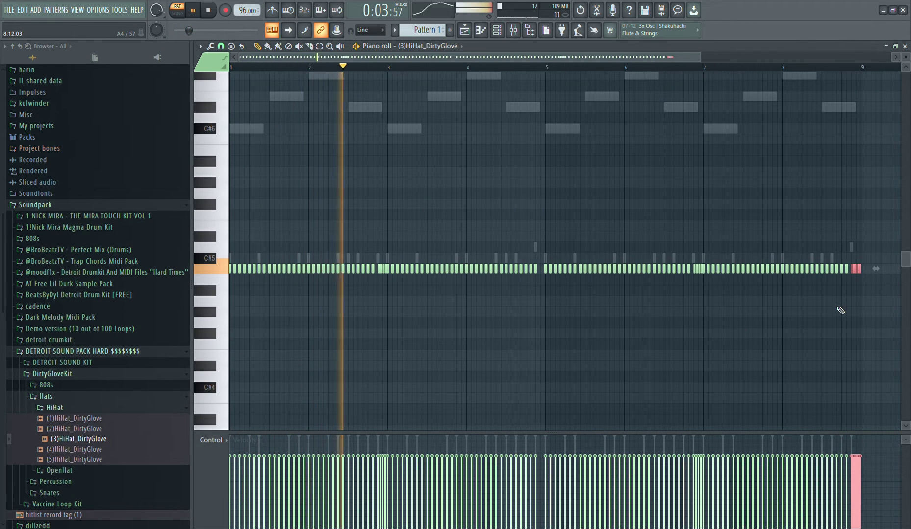
left_click_drag(882, 305, 134, 206)
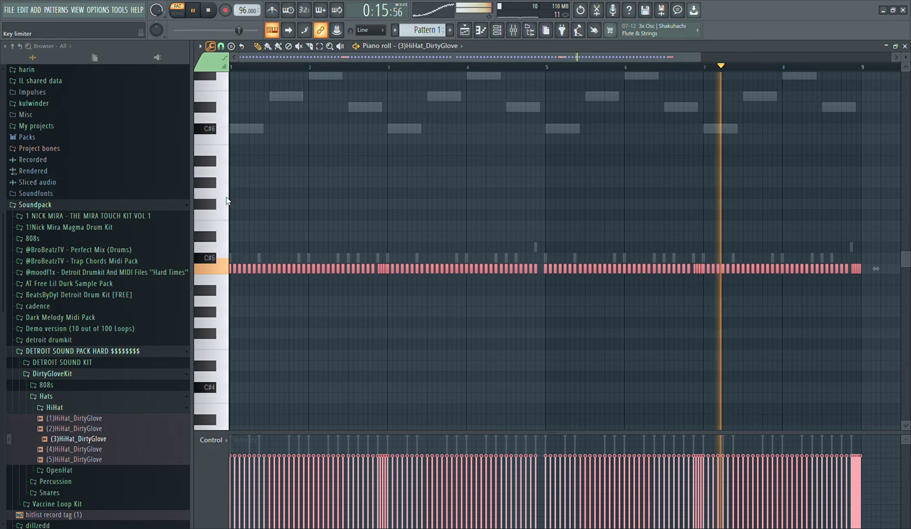
left_click(229, 217)
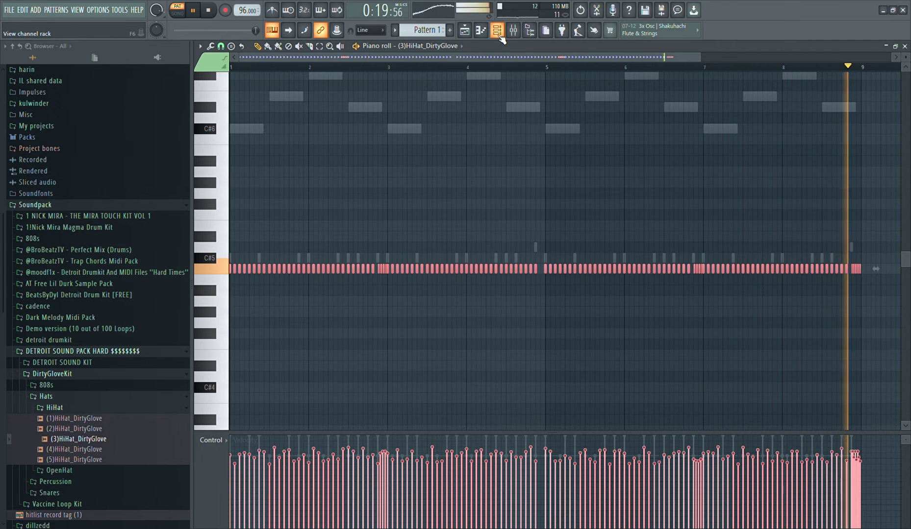
Audition the DirtyGloveKit OpenHat samples and add (2)OhHat_DirtyGlove as a new channel
key("F6")
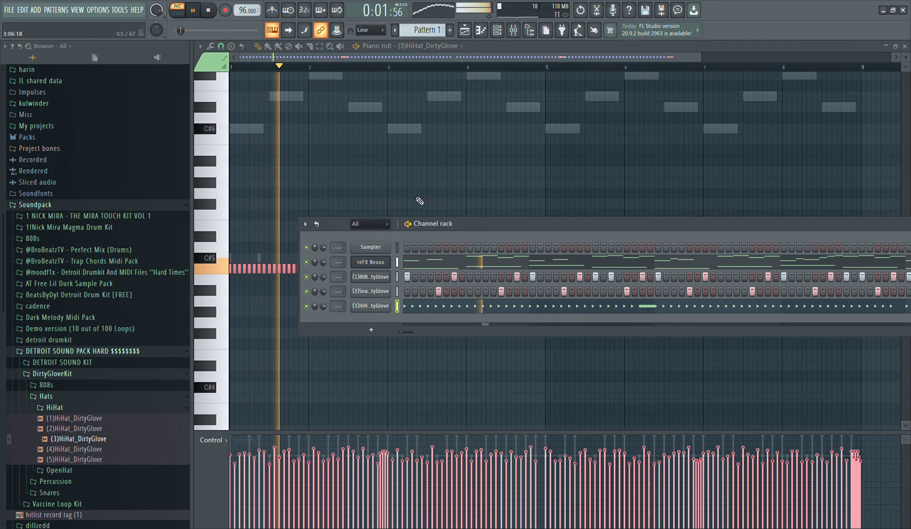
left_click(158, 412)
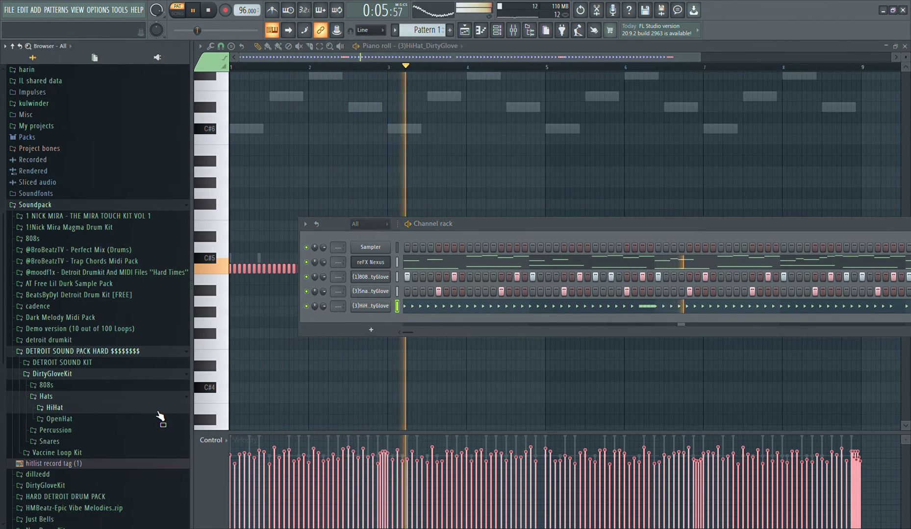
left_click(139, 421)
left_click(120, 431)
left_click(119, 440)
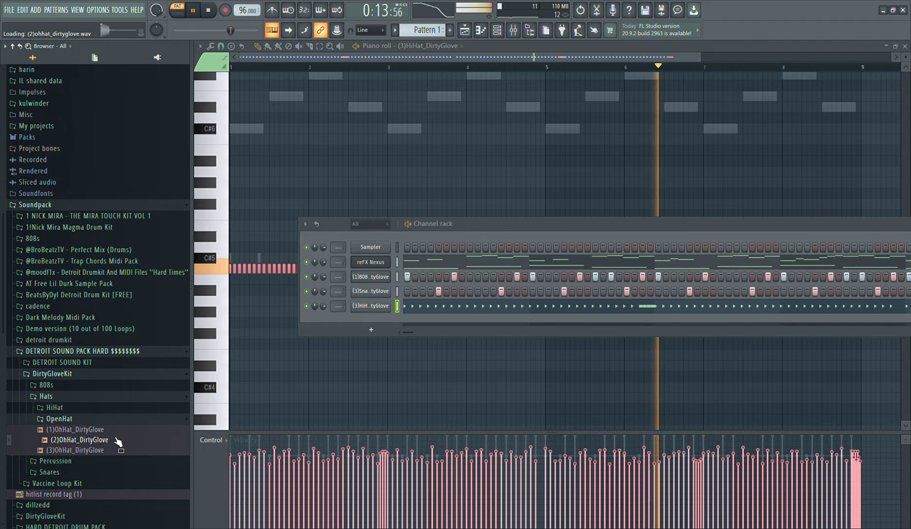
left_click_drag(321, 330, 369, 319)
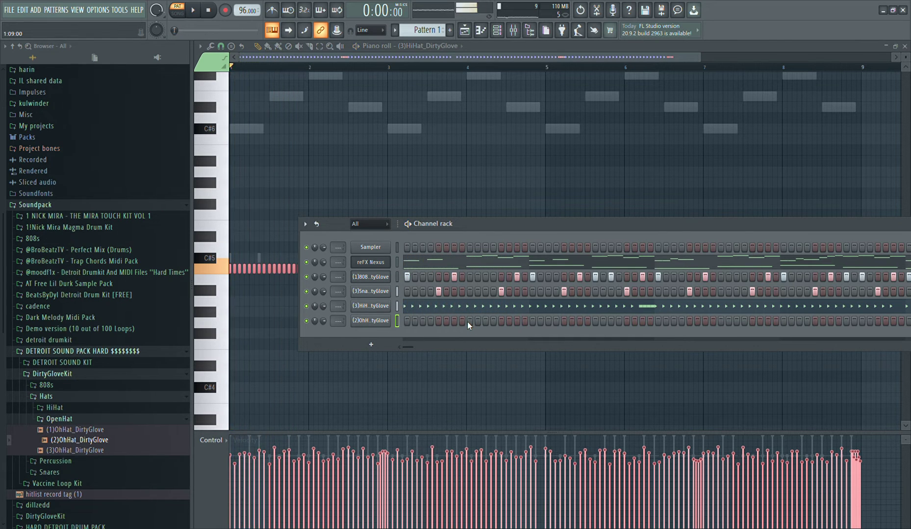
Try an open hat hit on step 9 of bar 1 and replay the pattern to judge its placement
left_click(468, 321)
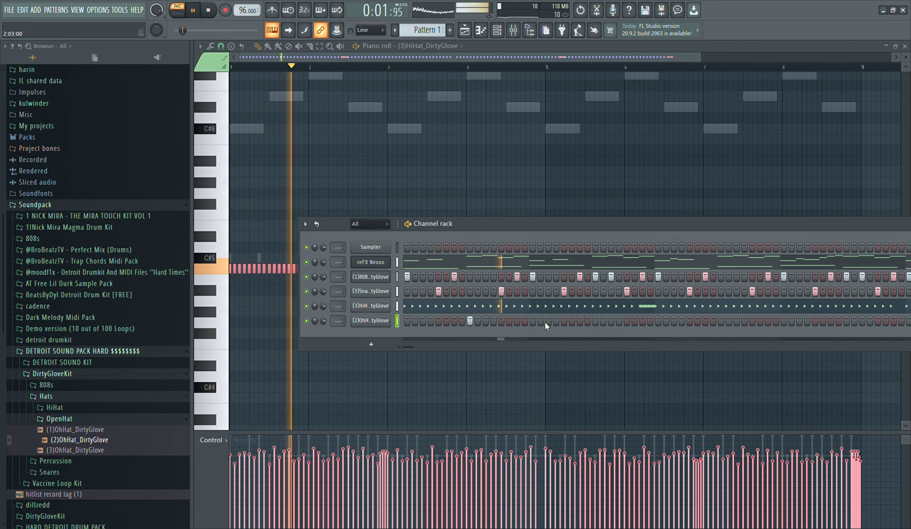
left_click(594, 322)
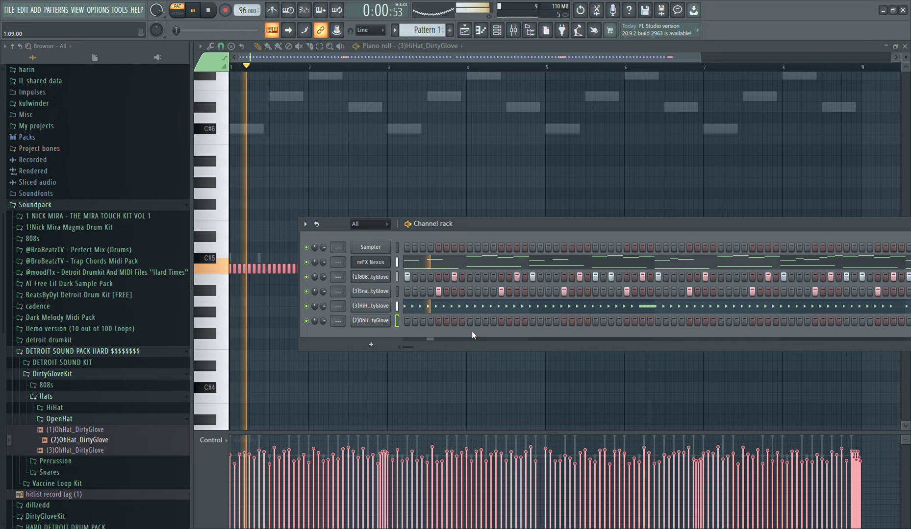
key("space")
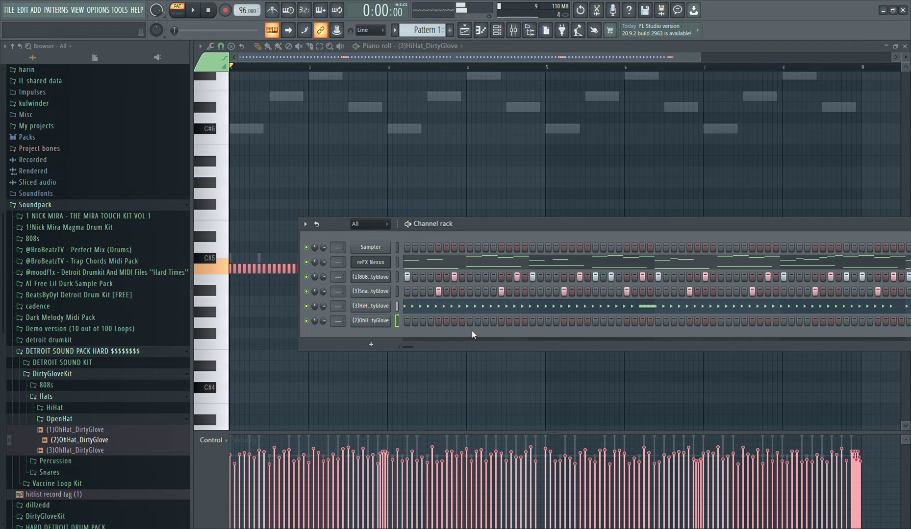
key("space")
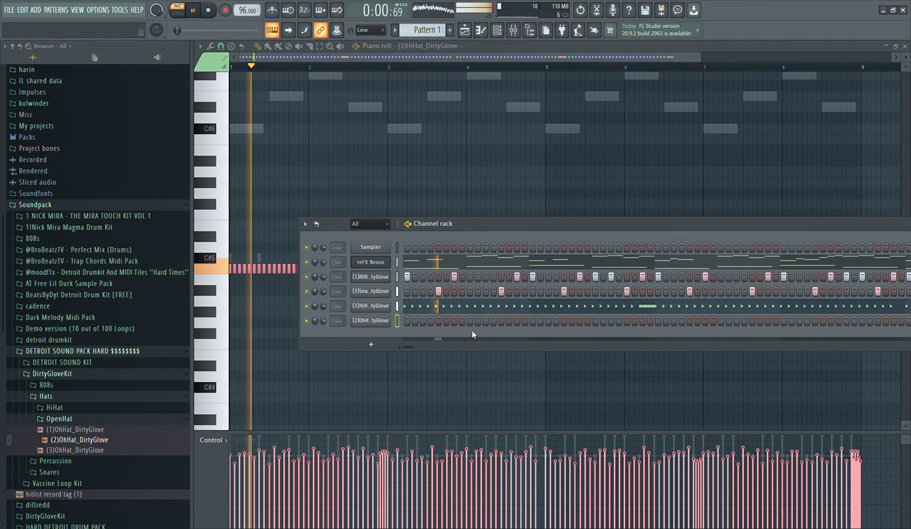
key("space")
key("space")
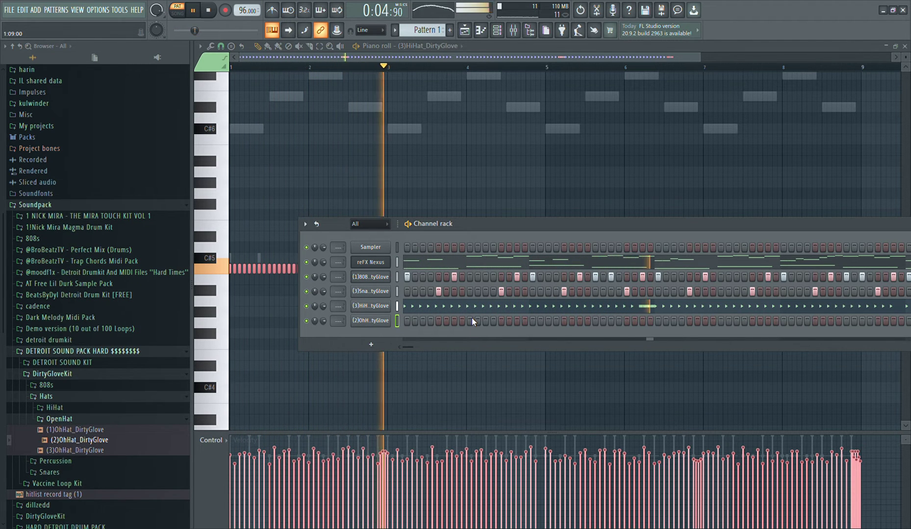
key("space")
key("space")
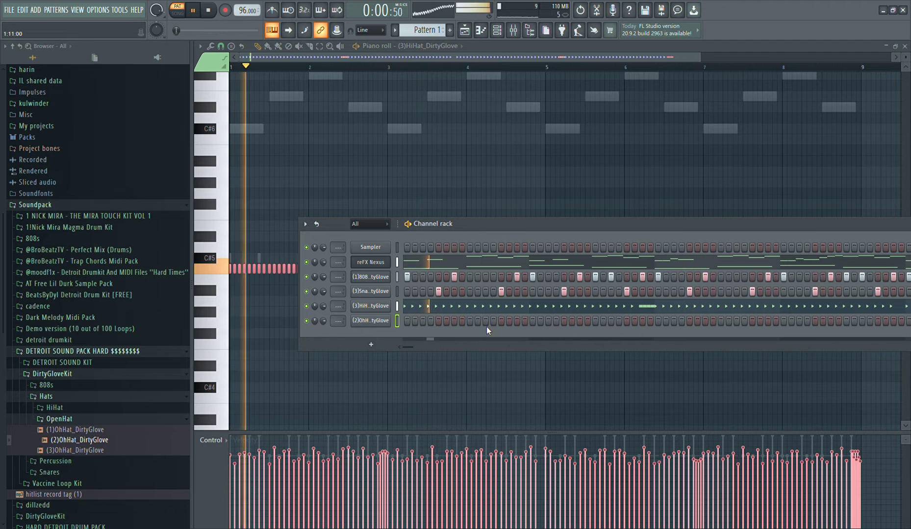
key("space")
key("space")
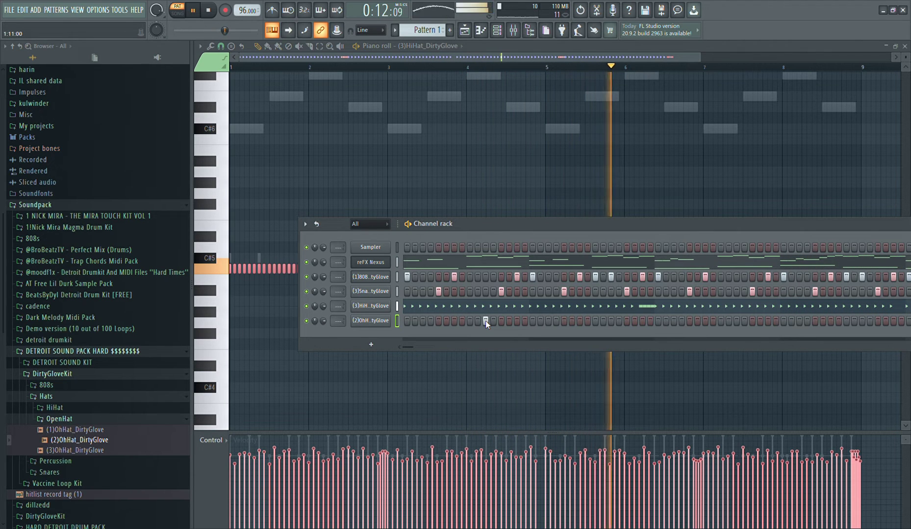
Place open hat hits on step 11 of bar 1 and on steps 3 and 11 of bar 3
key("space")
left_click(485, 321)
key("space")
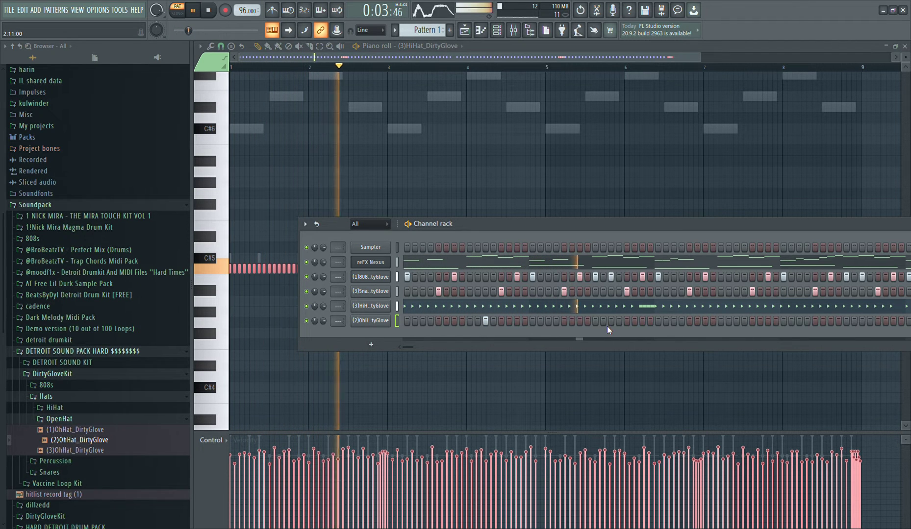
left_click(675, 321)
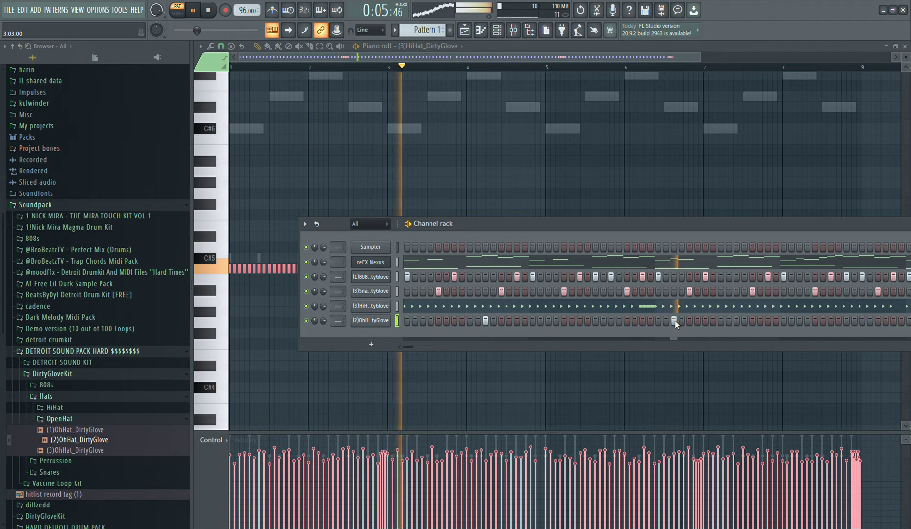
left_click(735, 321)
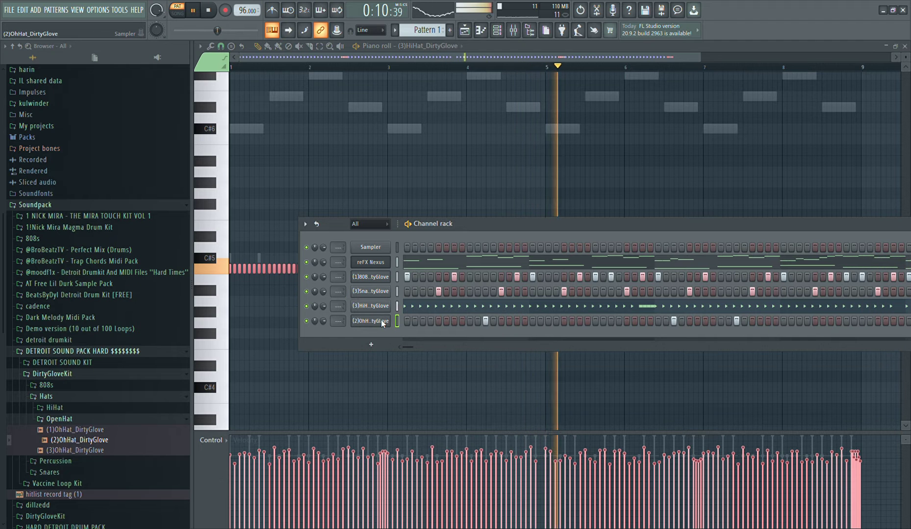
Copy the three open hat notes from bars 1 to 4 to the matching positions in bars 5 to 8 in the piano roll
left_click(416, 310)
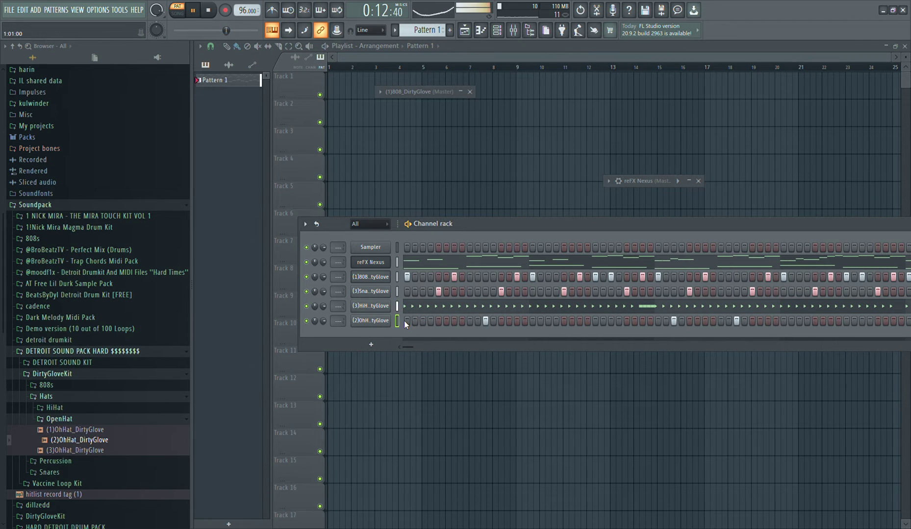
key("F7")
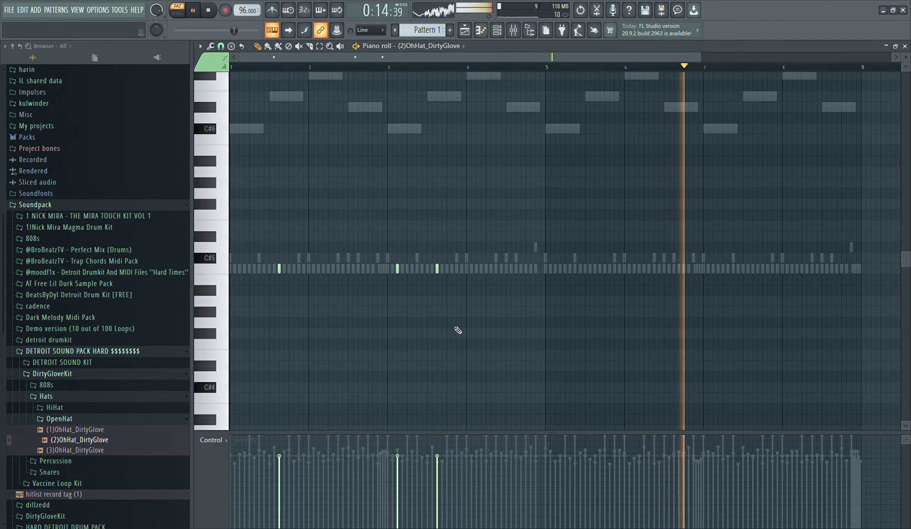
left_click_drag(521, 336, 19, 214)
left_click_drag(438, 273, 757, 300)
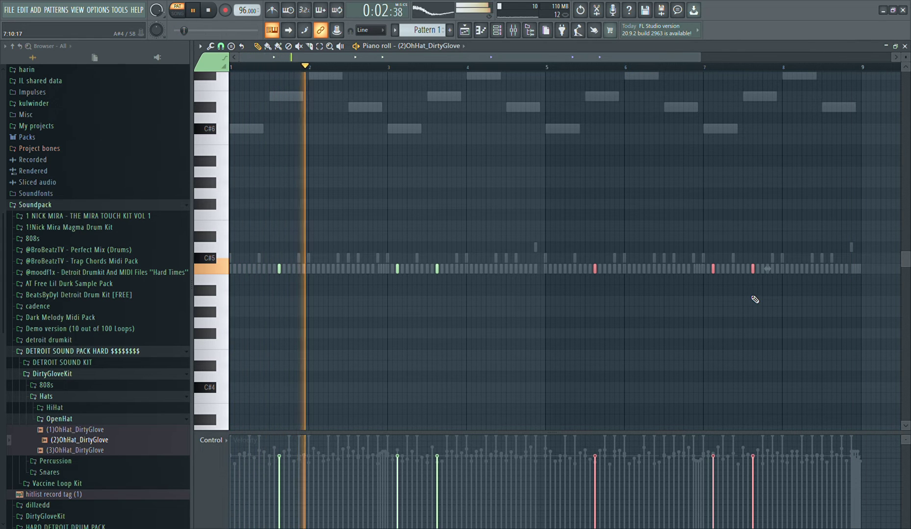
Audition the DirtyGloveKit Percussion samples and add (3)Perc_DirtyGlove as a new channel with a hit on step 8 of bar 1
key("F6")
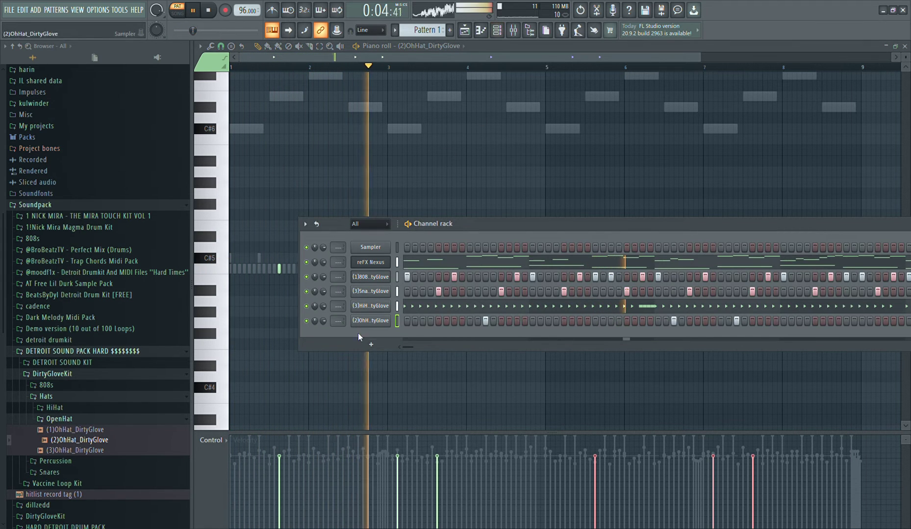
left_click(113, 433)
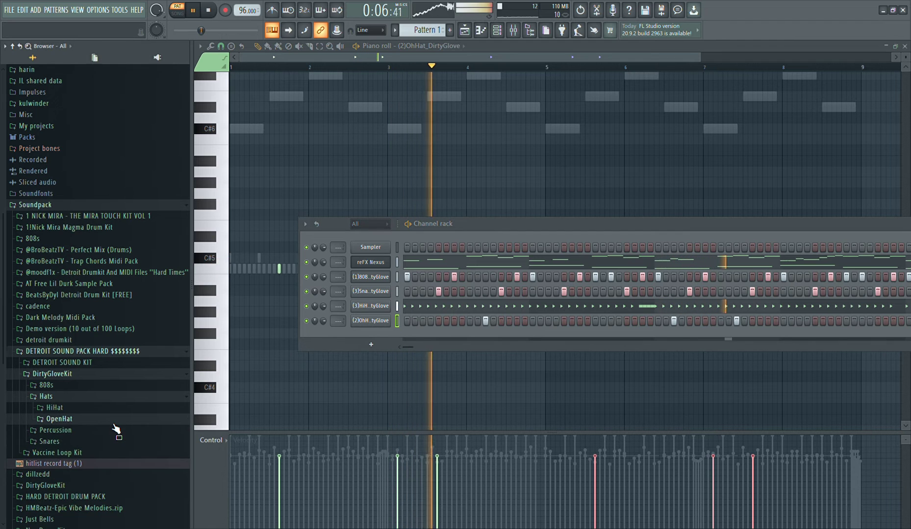
left_click(113, 431)
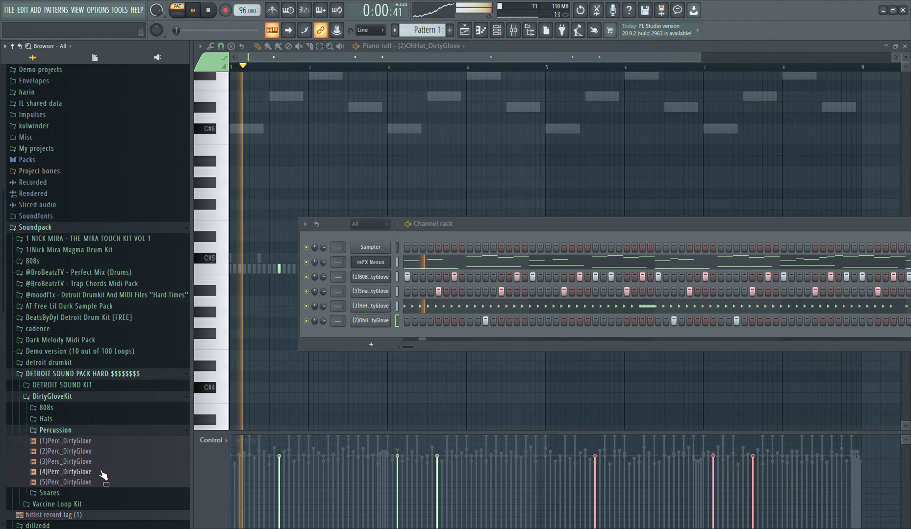
left_click(91, 482)
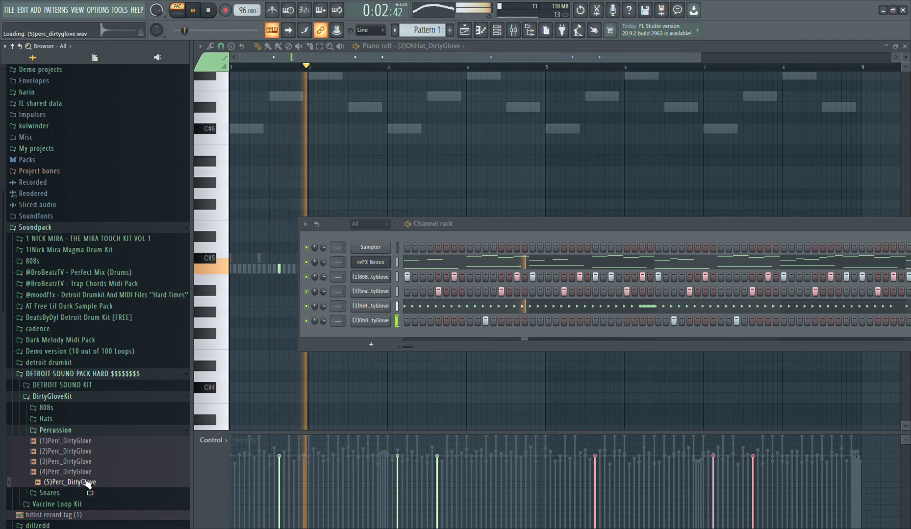
left_click(78, 462)
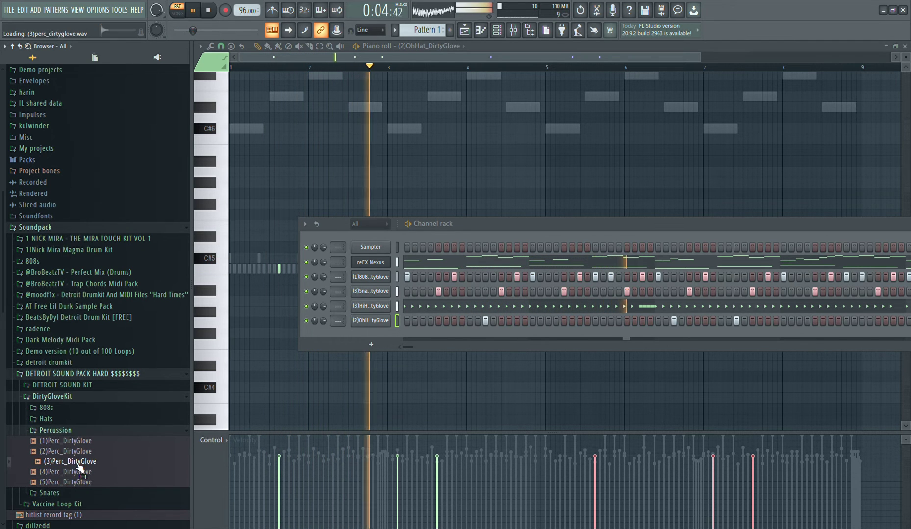
left_click(78, 473)
left_click(71, 464)
left_click_drag(383, 361, 369, 331)
key("space")
left_click(459, 337)
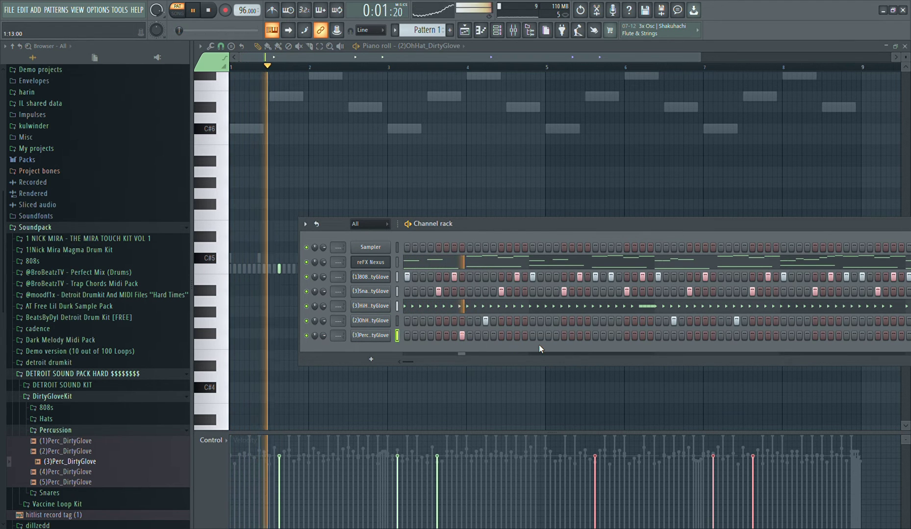
Remove the percussion hit from step 8 of bar 1 and place hits on steps 3 and 4 of bars 2 and 4
left_click(462, 336)
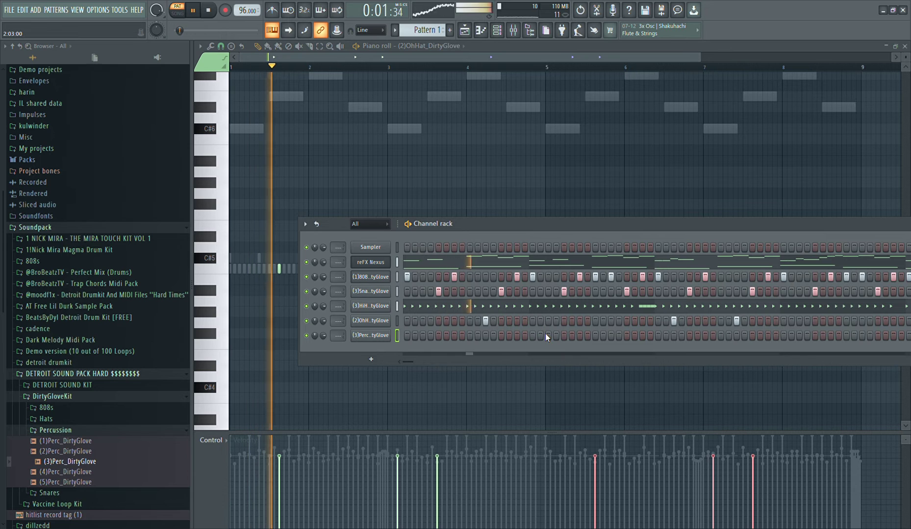
left_click(547, 335)
left_click(555, 336)
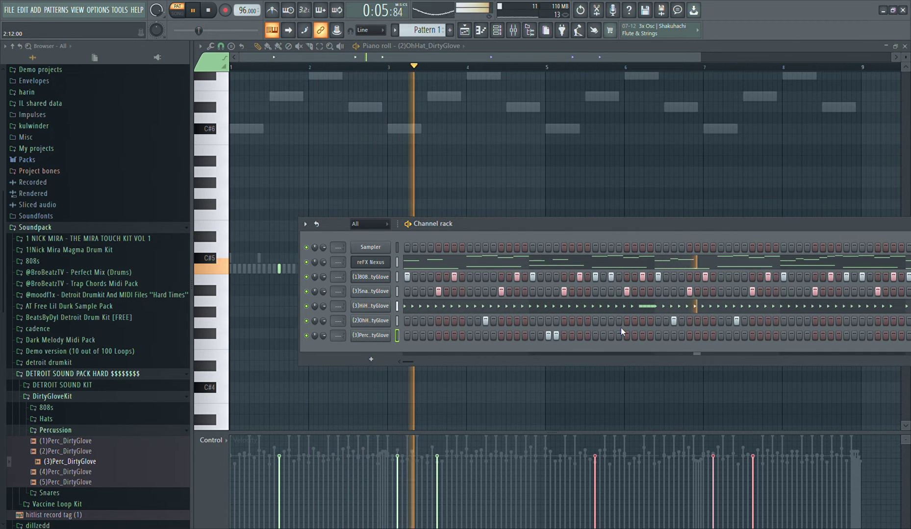
left_click(799, 335)
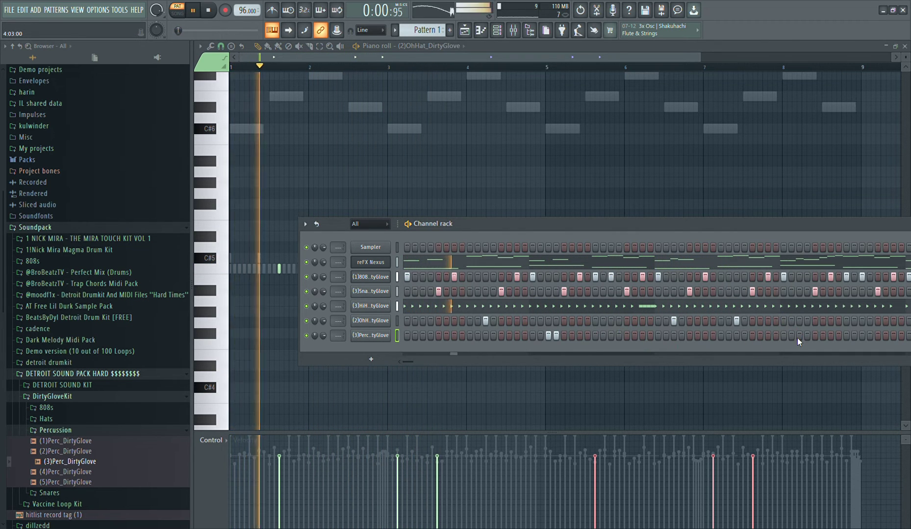
left_click(807, 335)
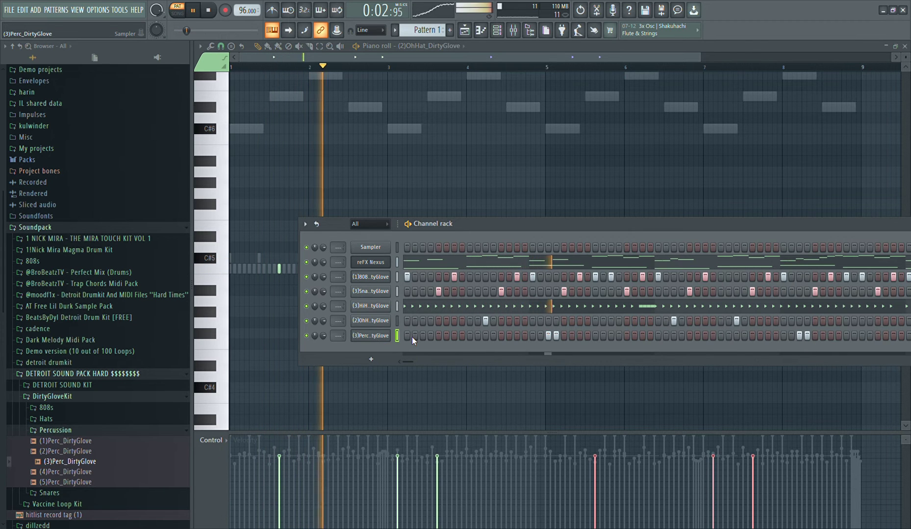
Copy the four percussion notes in the piano roll so they repeat on steps 3 and 4 of bars 5 and 7
key("F7")
left_click_drag(534, 359, 304, 255)
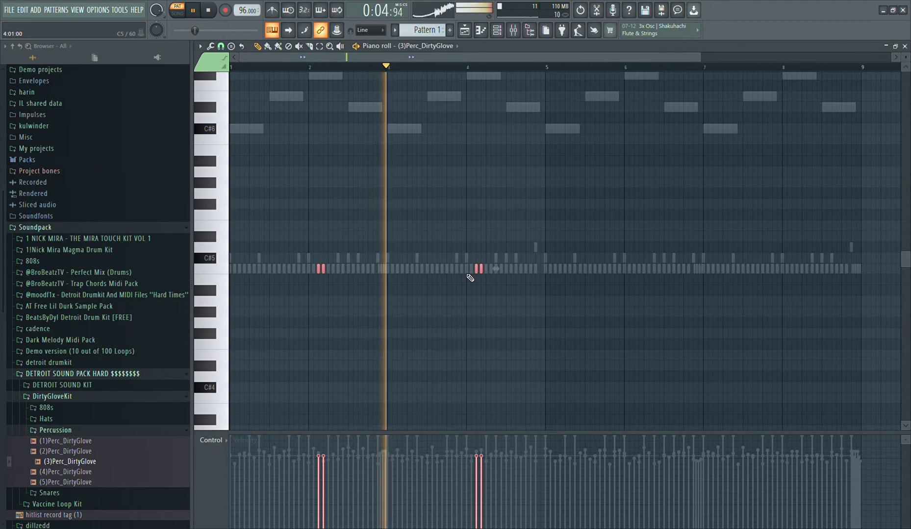
mouse_move(480, 270)
left_mouse_down()
mouse_move(839, 295)
mouse_move(762, 305)
mouse_move(716, 328)
left_mouse_up()
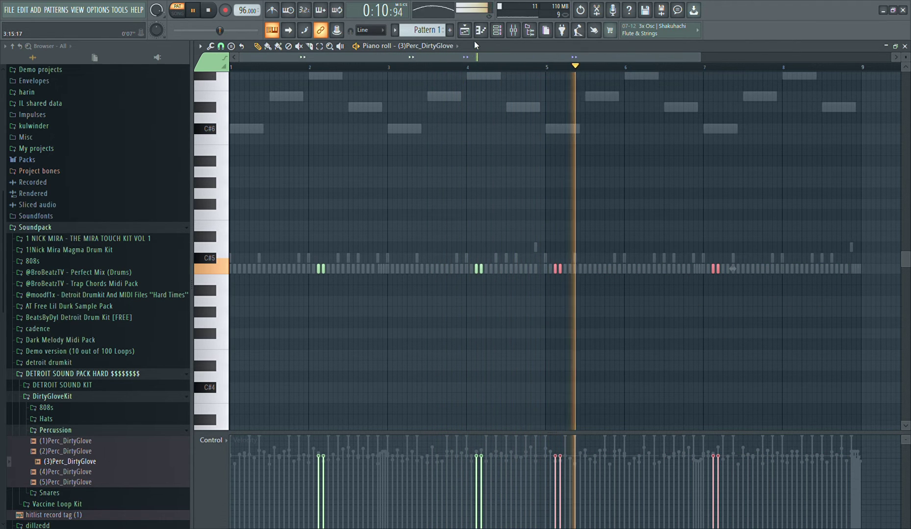
Collapse the DirtyGloveKit folder in the sample browser and add Omnisphere as a new instrument channel
left_click(497, 31)
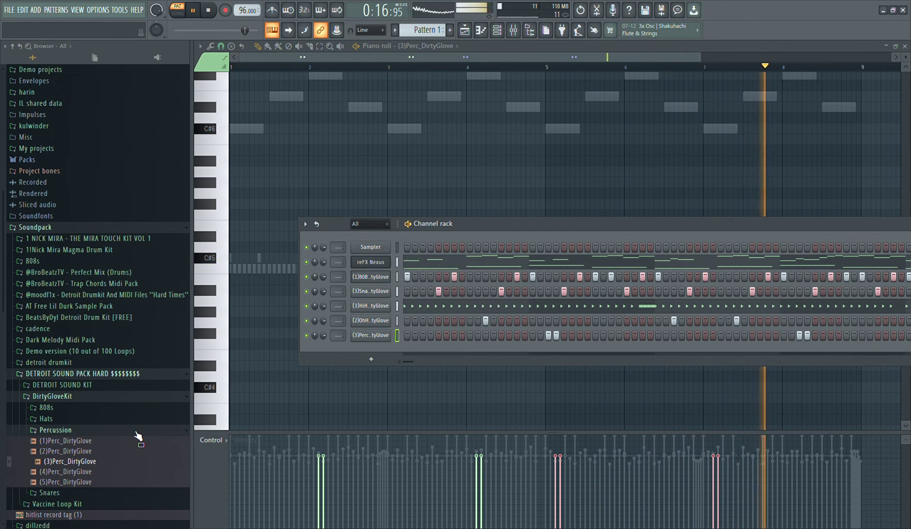
left_click(136, 432)
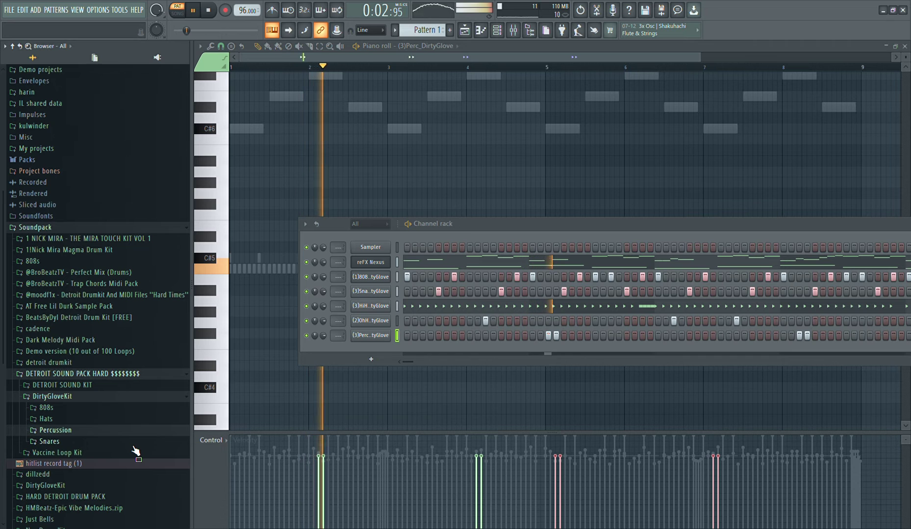
left_click(110, 398)
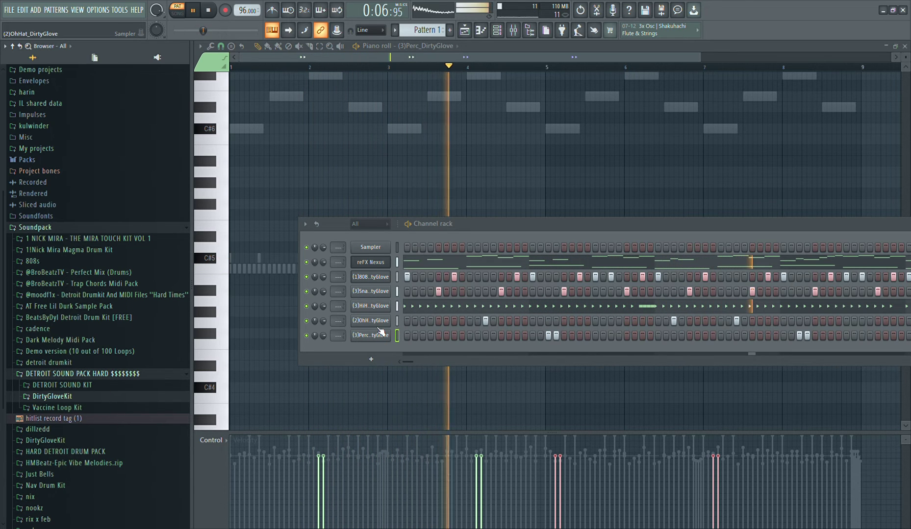
left_click(471, 79)
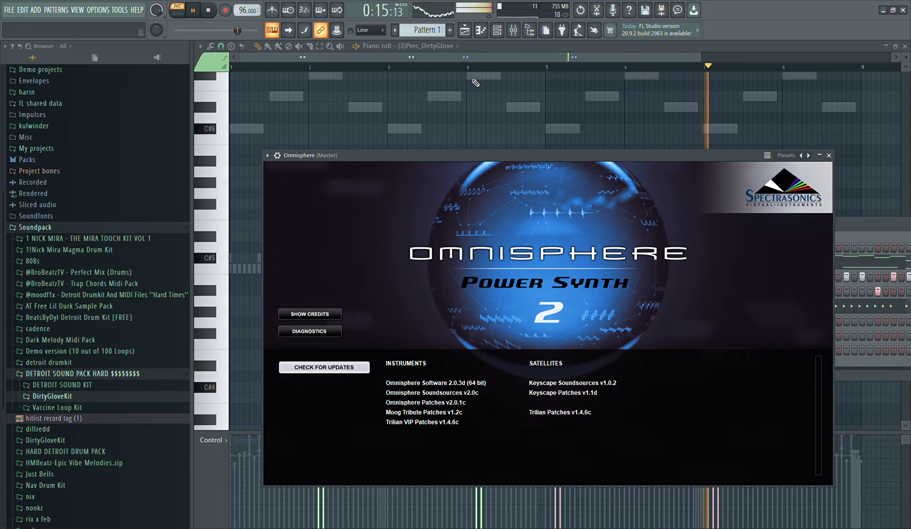
left_click(470, 230)
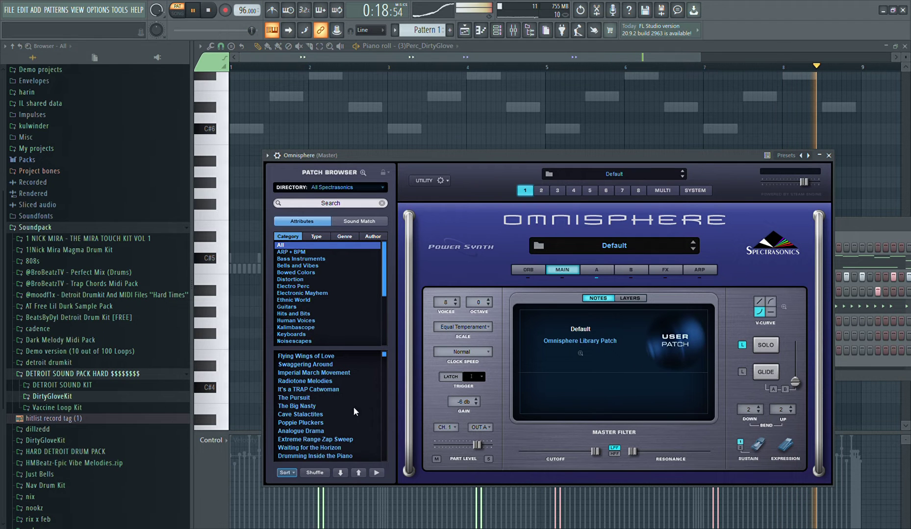
Filter the Omnisphere patches to Human Voices and load Classical Soprano Staccato
left_click(296, 321)
scroll(338, 401, "down", 15)
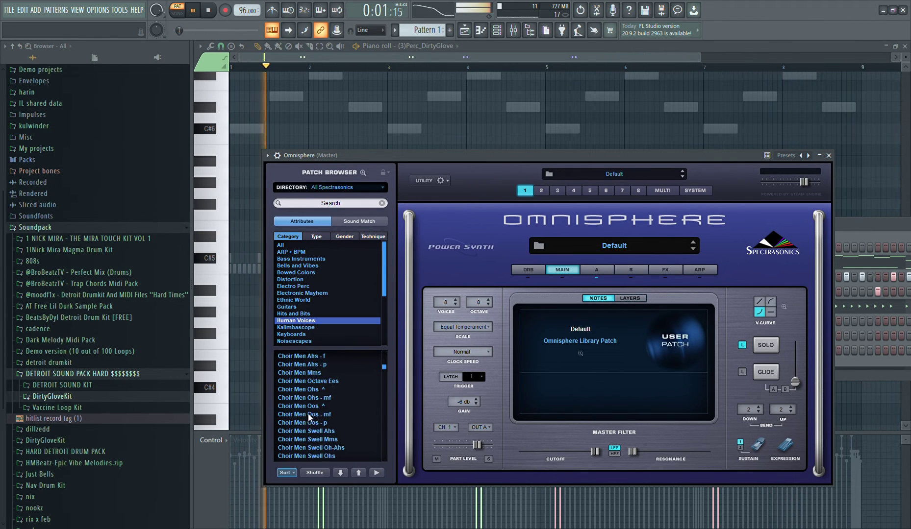
scroll(299, 424, "down", 10)
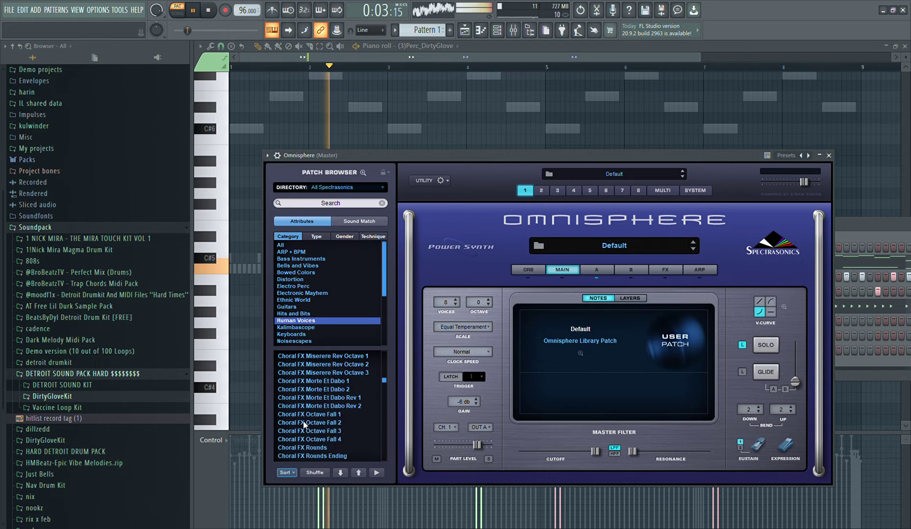
scroll(304, 425, "down", 3)
scroll(304, 425, "down", 3)
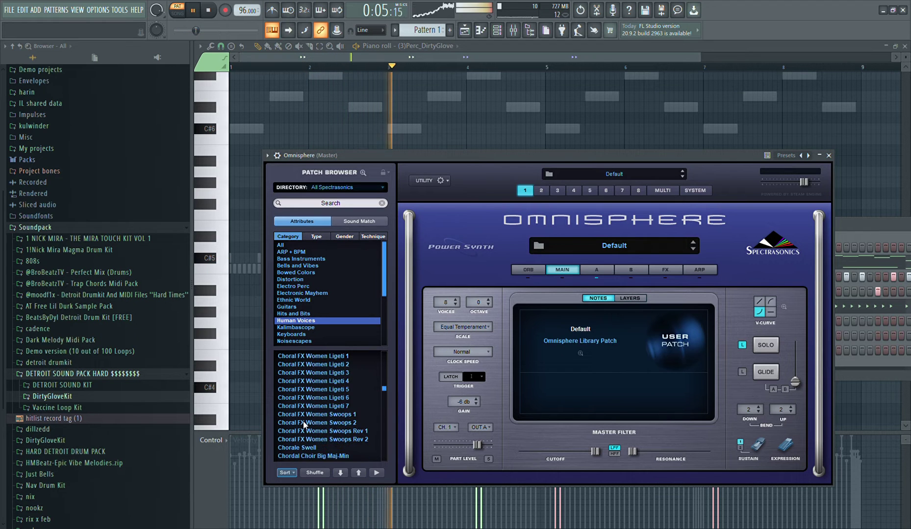
scroll(303, 421, "down", 9)
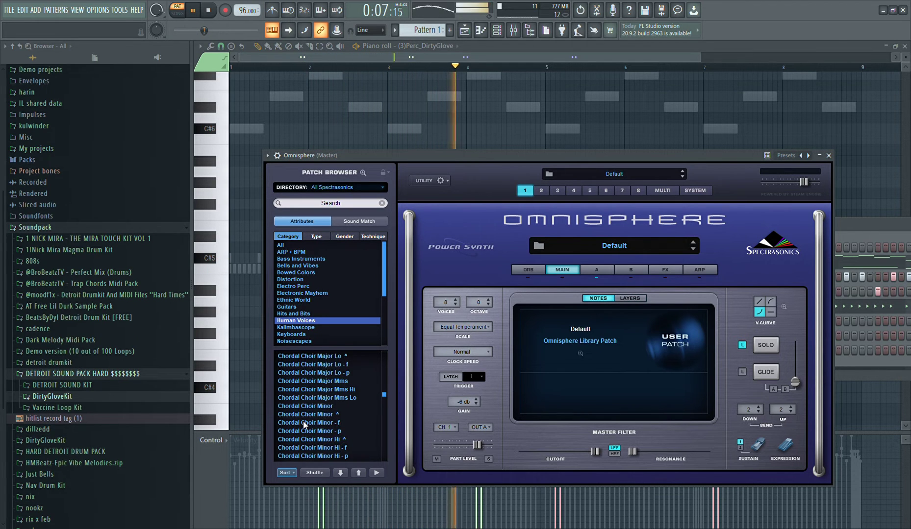
scroll(310, 420, "down", 3)
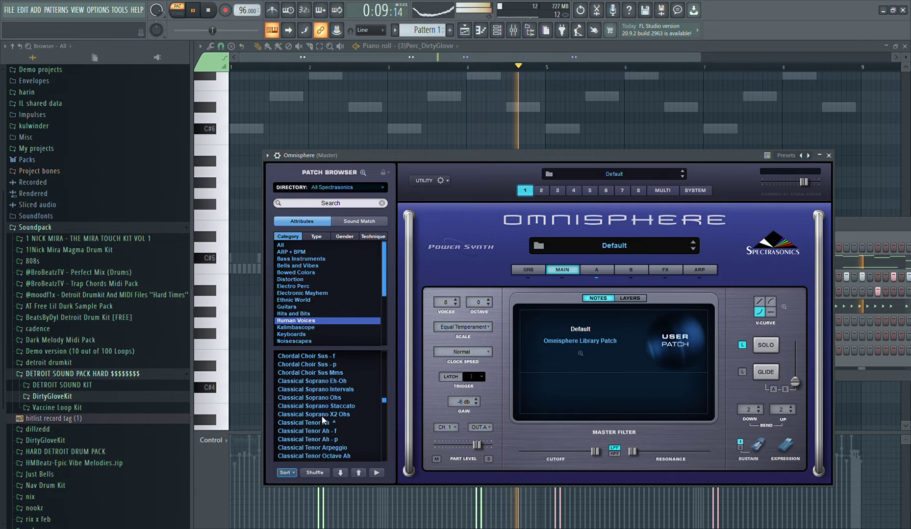
left_click(331, 406)
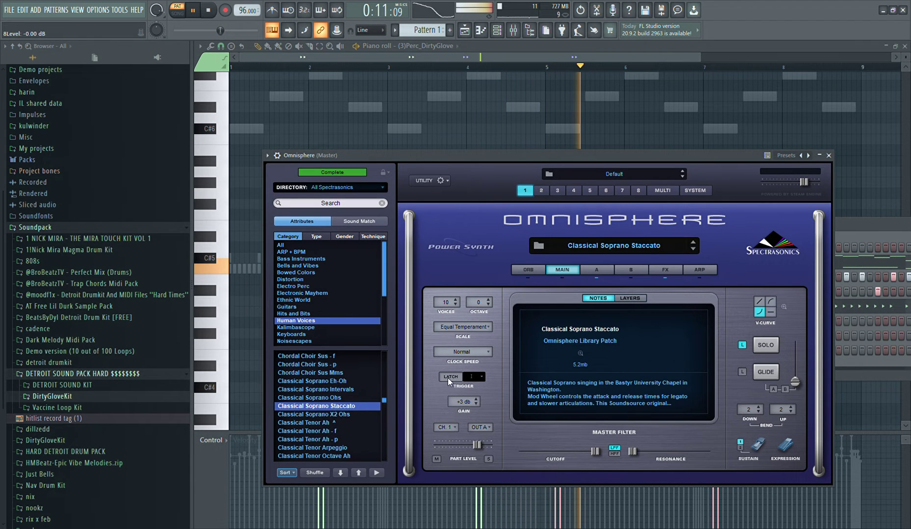
left_click(833, 156)
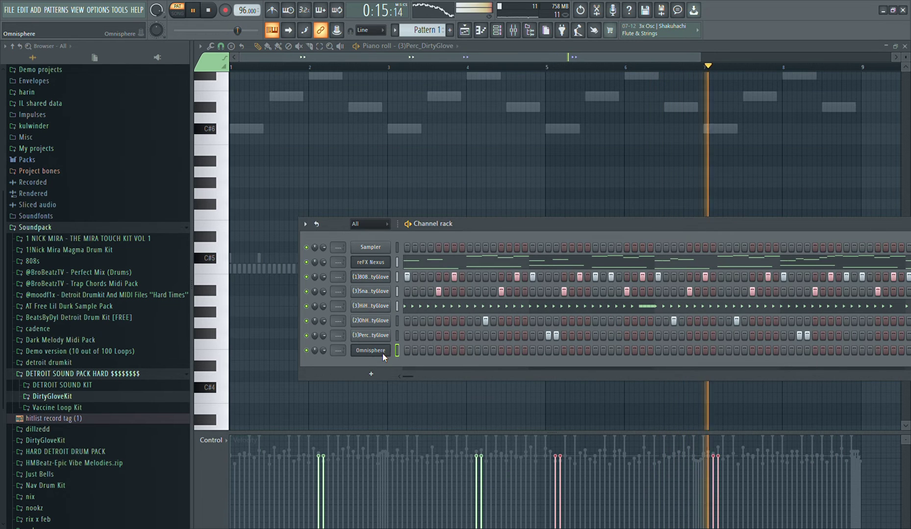
Draw a C#5 note in the Omnisphere piano roll from bar 1 to one step before bar 5 and play the pattern
key("F7")
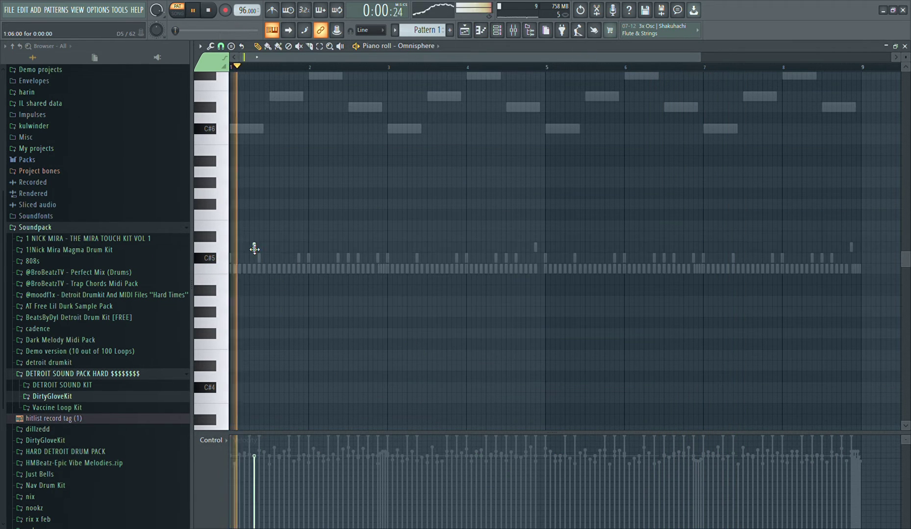
key("space")
key("space")
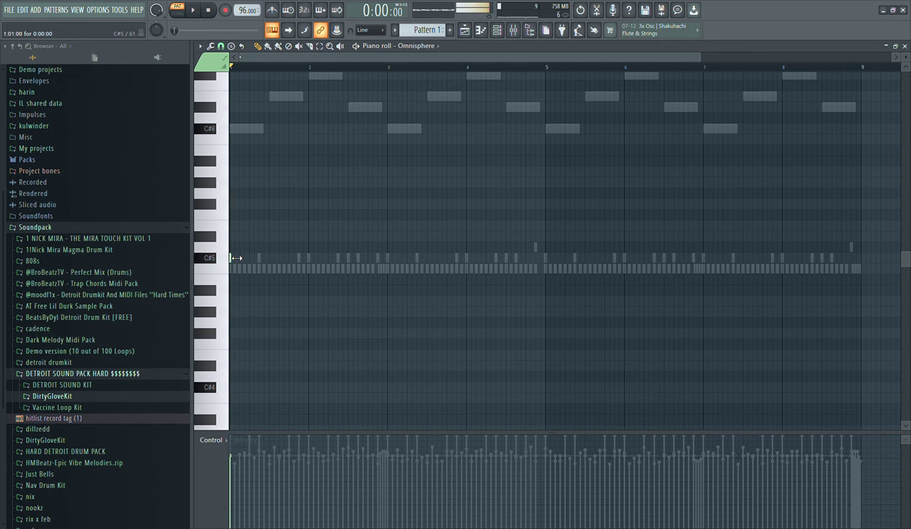
left_click_drag(237, 258, 545, 299)
key("space")
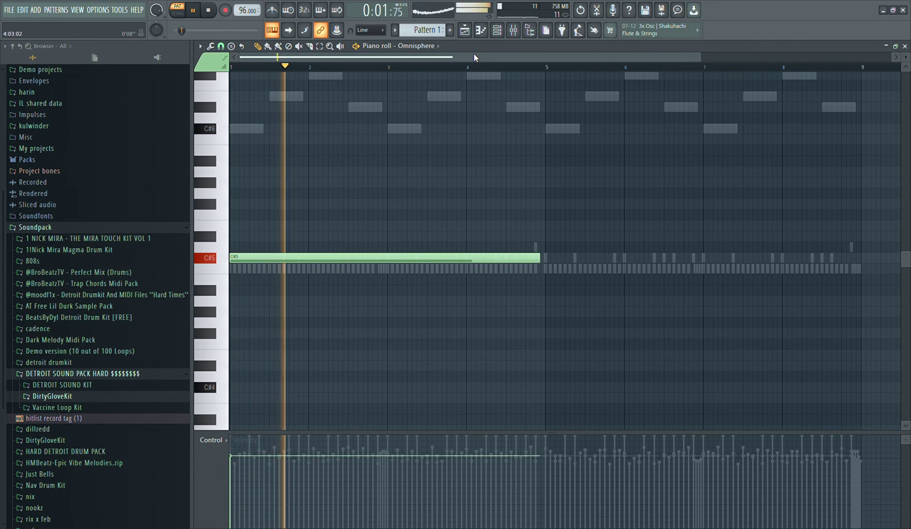
Review the loaded Omnisphere patch and replay the pattern to judge the long soprano note
left_click(496, 30)
left_click(374, 352)
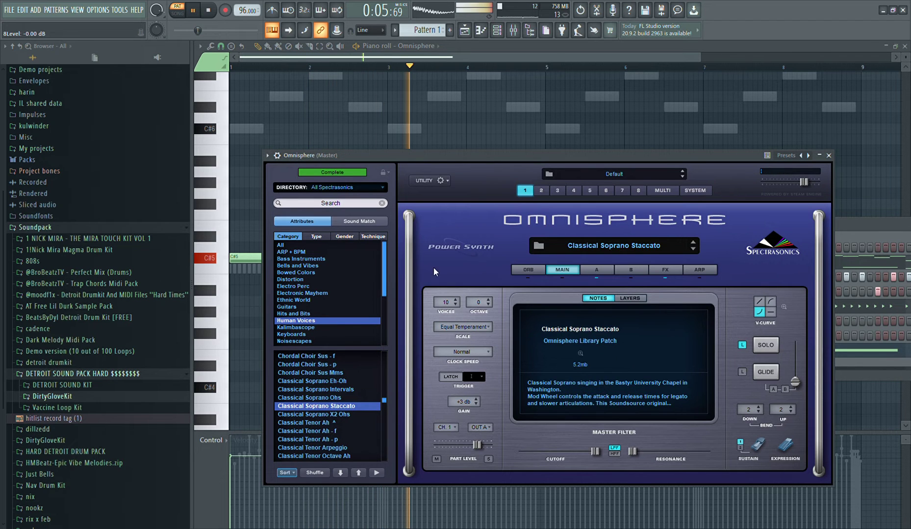
left_click(504, 117)
key("space")
key("space")
key("space")
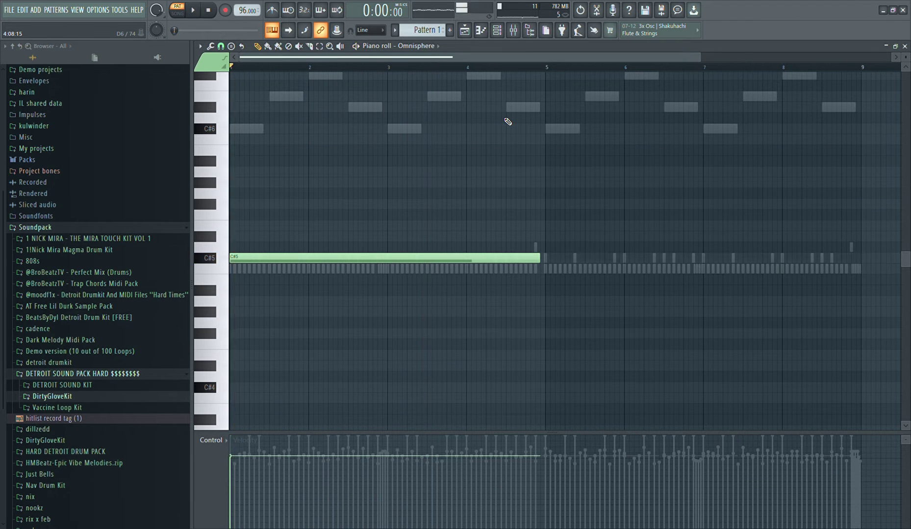
key("space")
Move the long Omnisphere note down to C5 and shorten it to four steps at the start of bar 1
right_click(468, 258)
key("space")
left_click_drag(312, 399, 126, 268)
key("space")
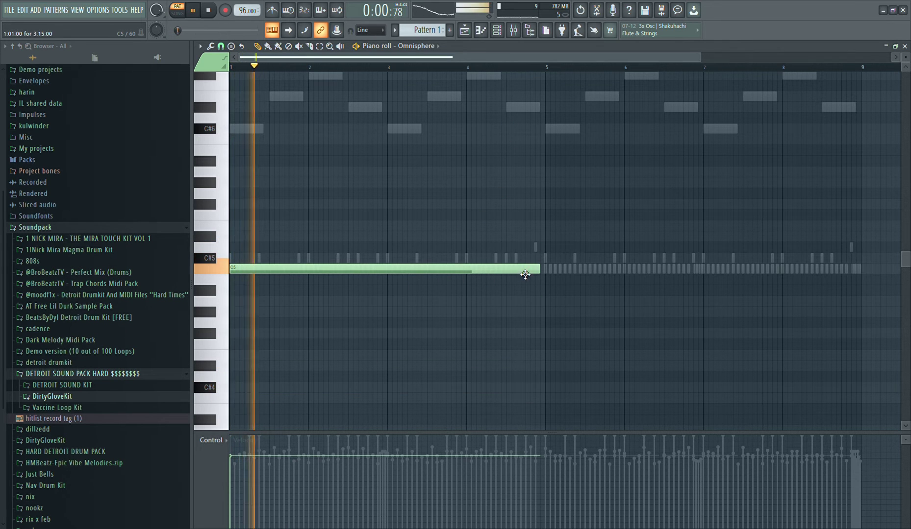
left_click_drag(539, 269, 254, 293)
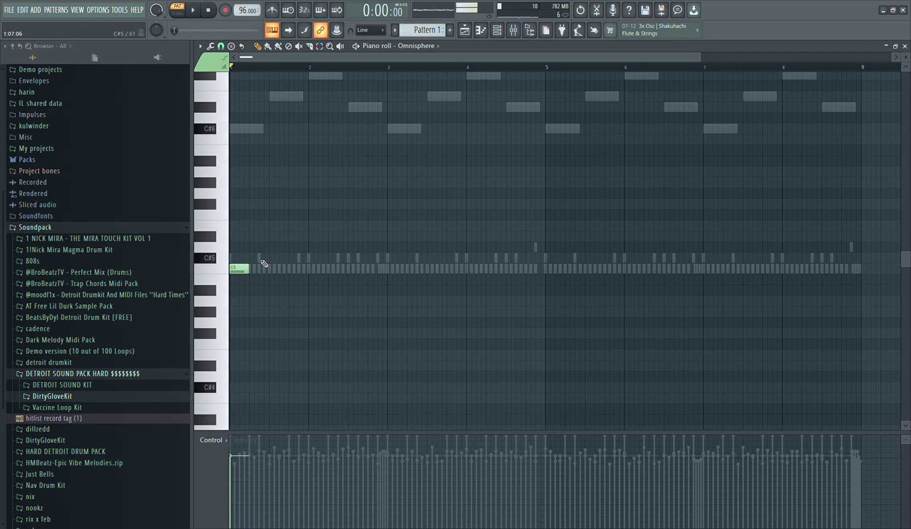
Try a four-step D#5 note right after the short C5 note in bar 1
key("space")
left_click(256, 236)
key("space")
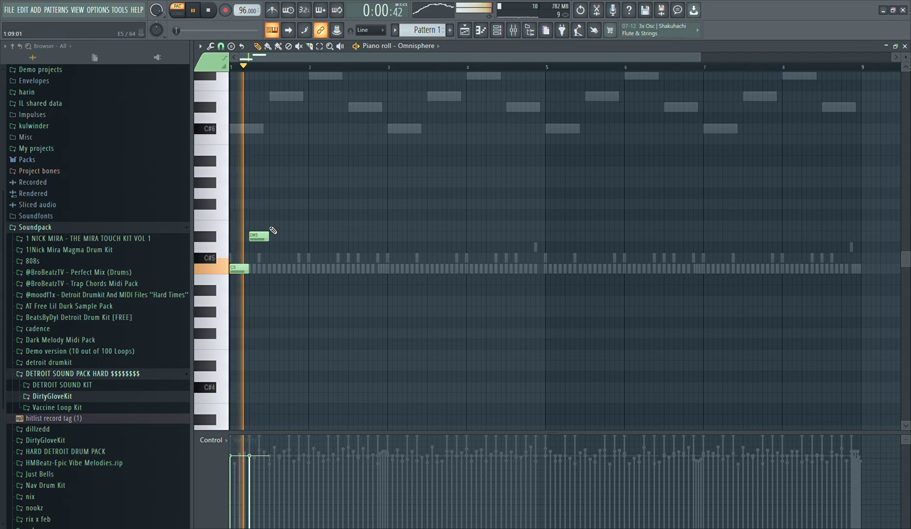
left_click(278, 227)
right_click(283, 226)
right_click(259, 236)
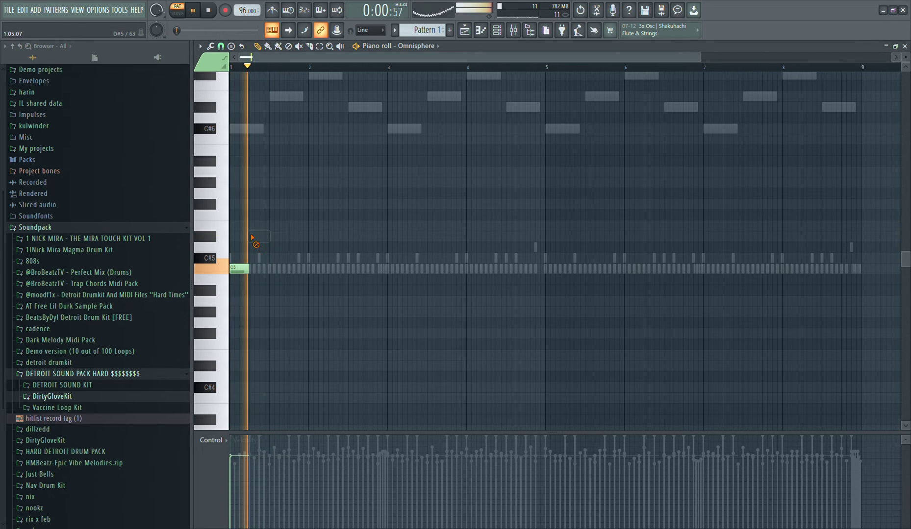
Switch the Omnisphere patch to Classical Soprano Intervals and replay the pattern with it
left_click(497, 30)
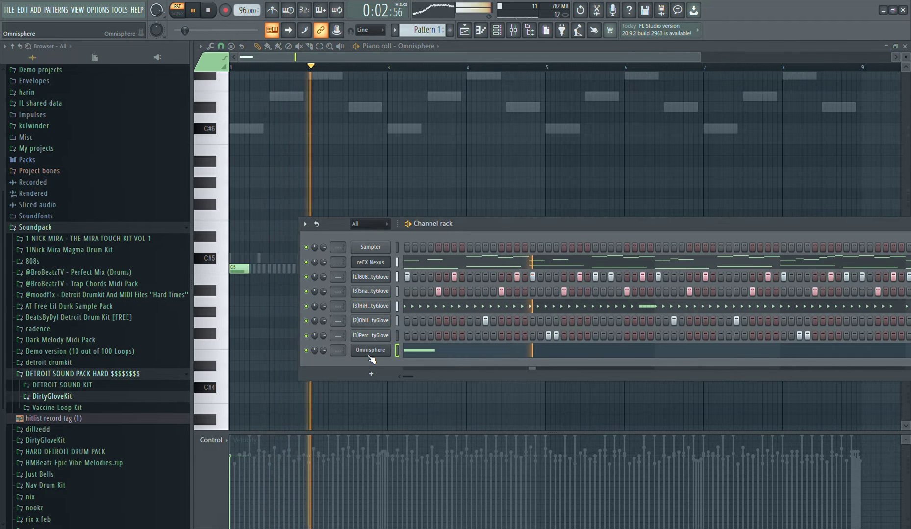
left_click(389, 349)
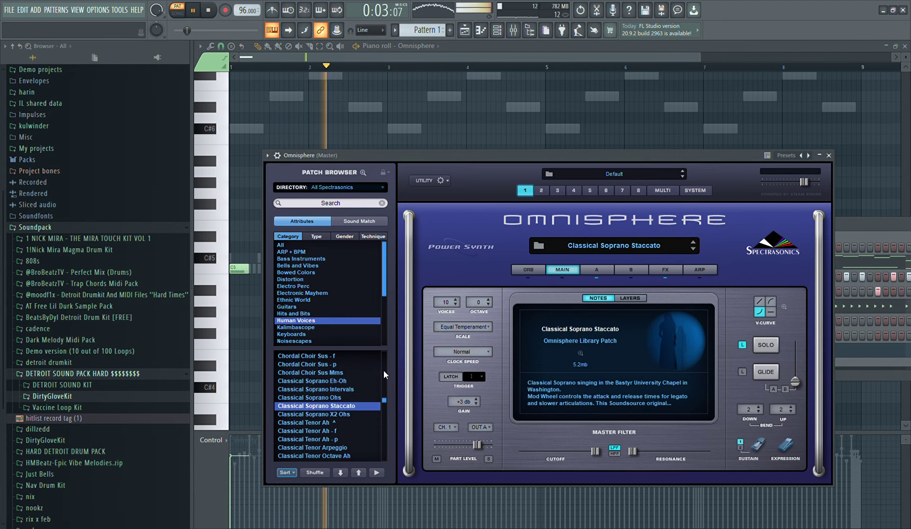
left_click(354, 390)
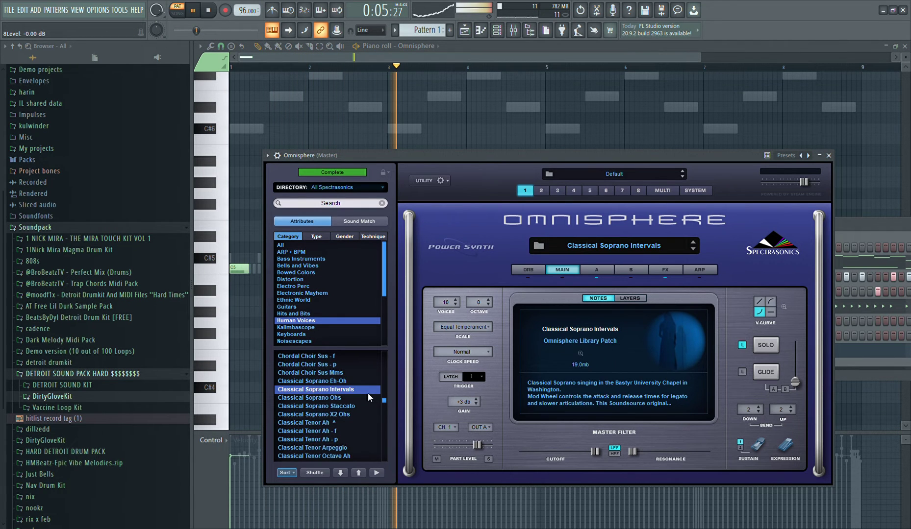
left_click(390, 135)
key("space")
key("space")
key("space")
key("space")
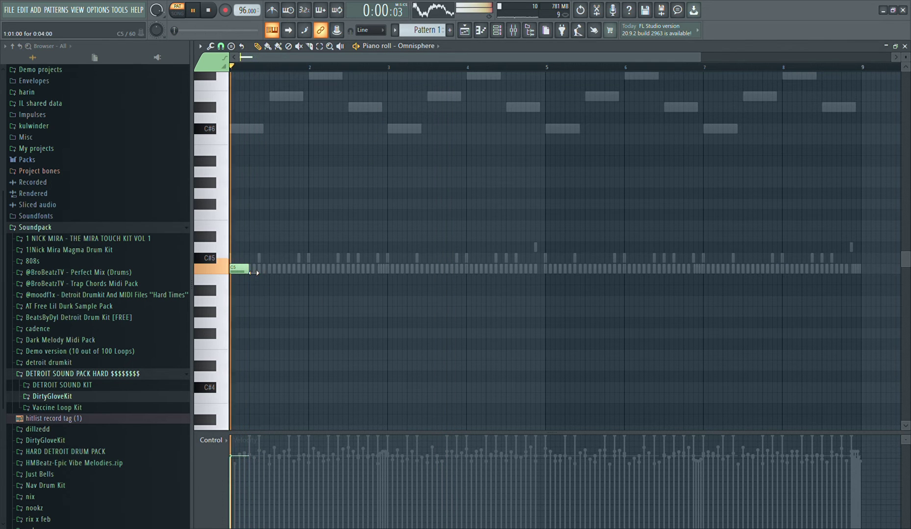
Lengthen the C5 note to two full bars and place a matching two-bar C5 note at bar 5
left_click_drag(253, 273, 392, 310)
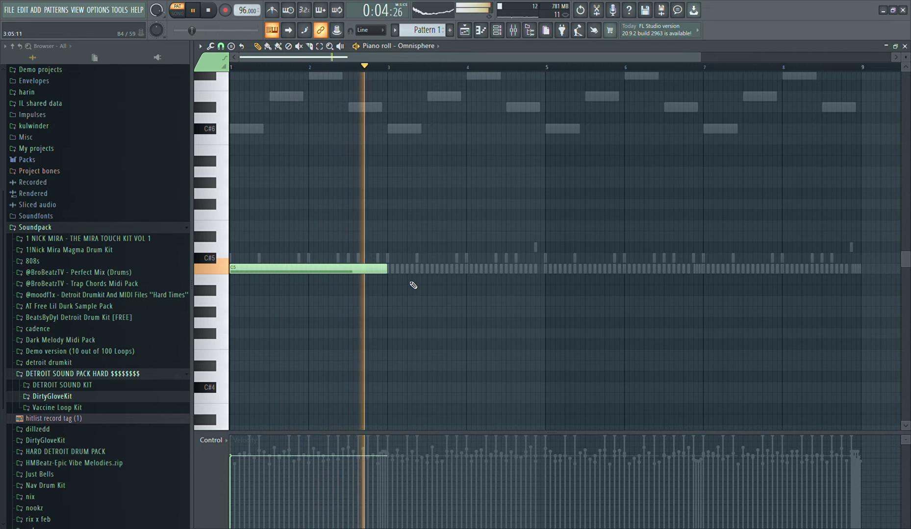
left_click(553, 270)
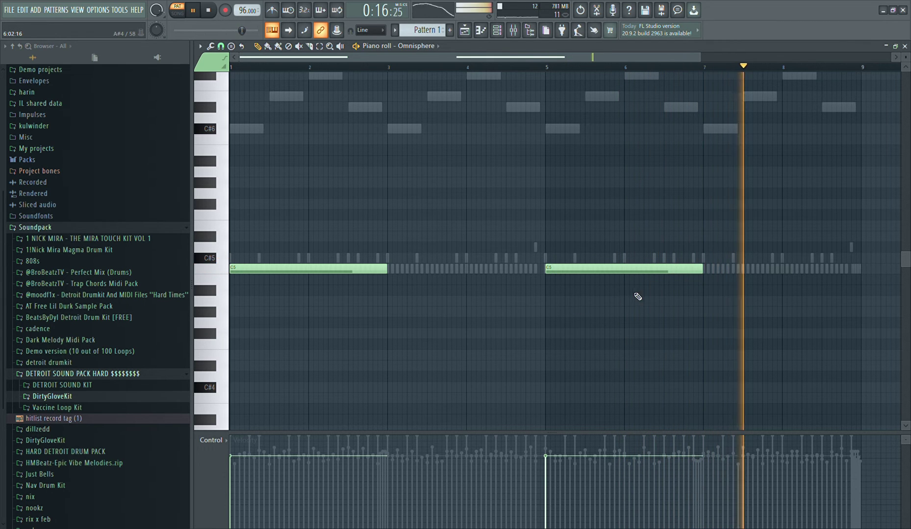
Raise both two-bar Omnisphere notes together to C#5
left_click_drag(637, 297, 236, 233)
left_click_drag(284, 269, 283, 259)
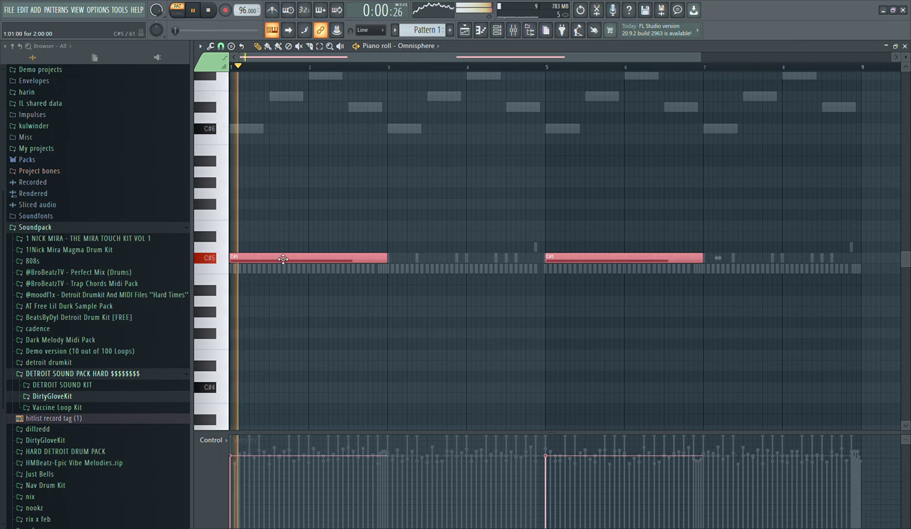
left_click(459, 196)
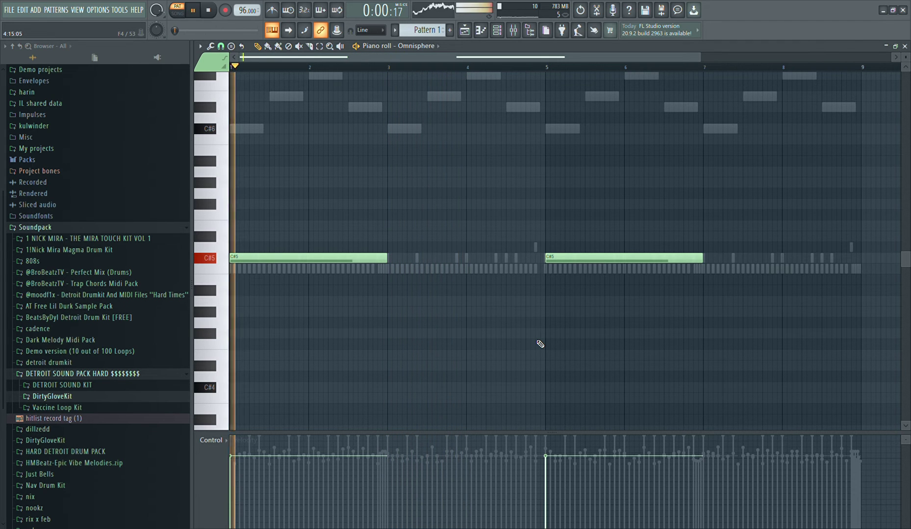
Raise the two-bar Omnisphere note at bar 5 by one octave to C#6
left_click(496, 30)
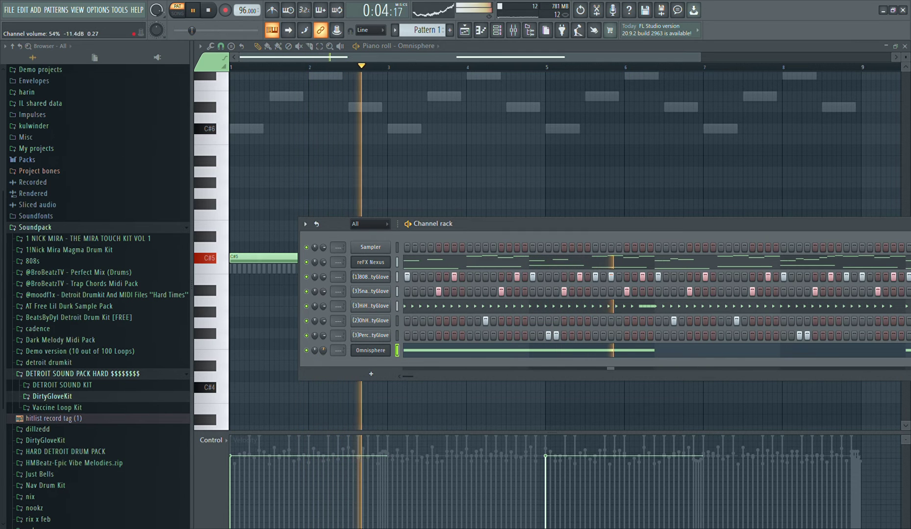
key("F6")
left_click_drag(701, 316, 497, 169)
key("ctrl+Up")
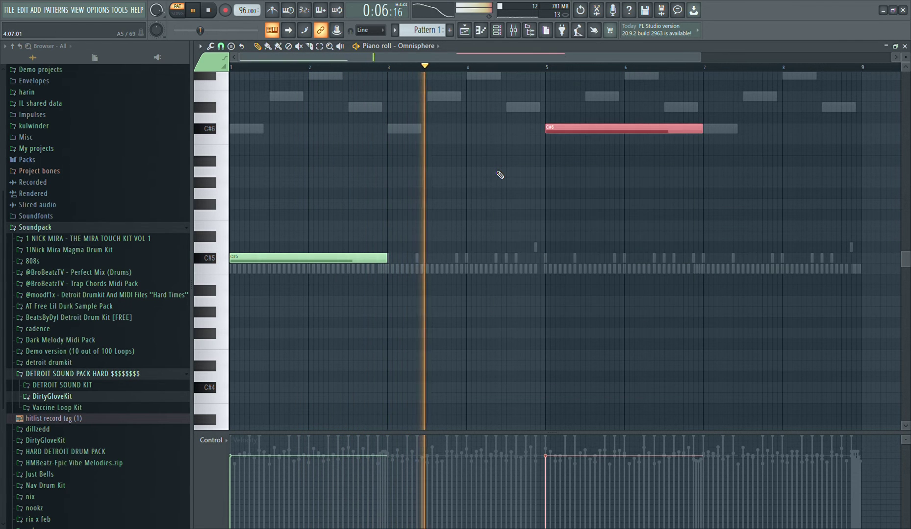
scroll(510, 275, "down", 2)
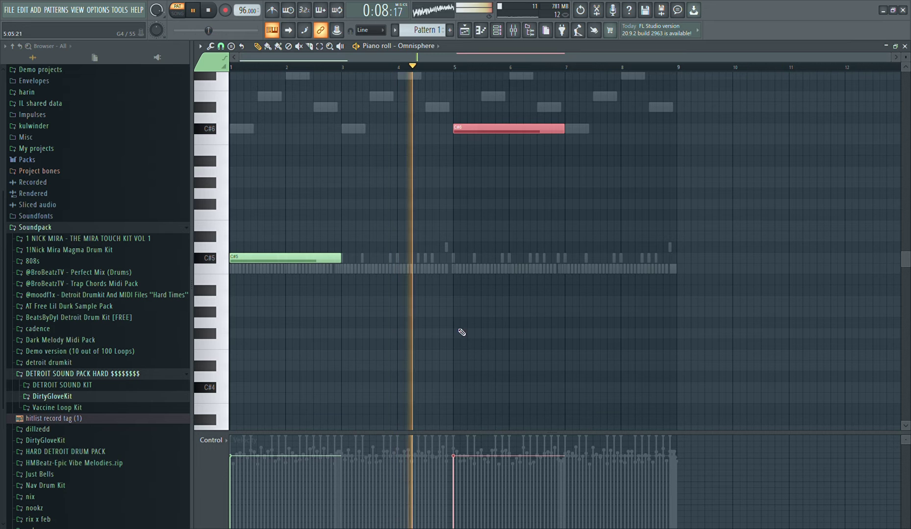
Add a second reFX Nexus channel and load the ST Hollywood Violins preset from the Classical category
left_click(496, 30)
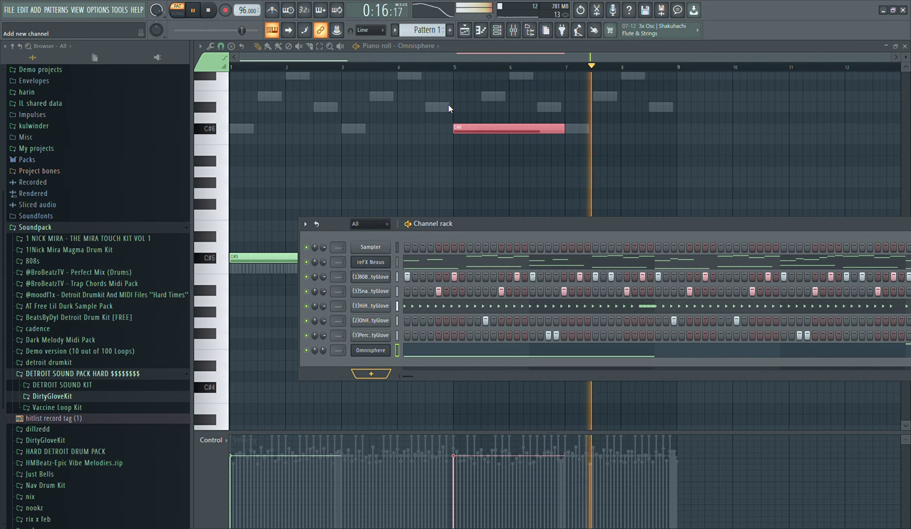
left_click(455, 87)
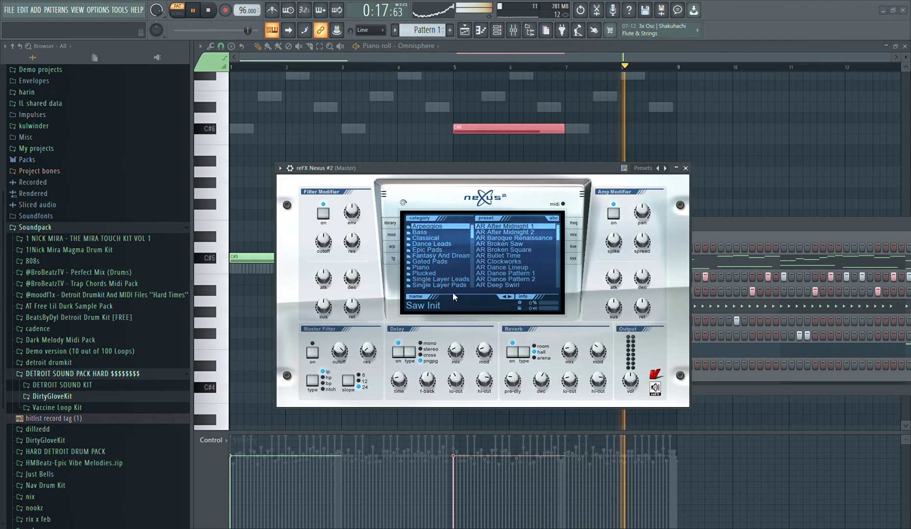
left_click(448, 268)
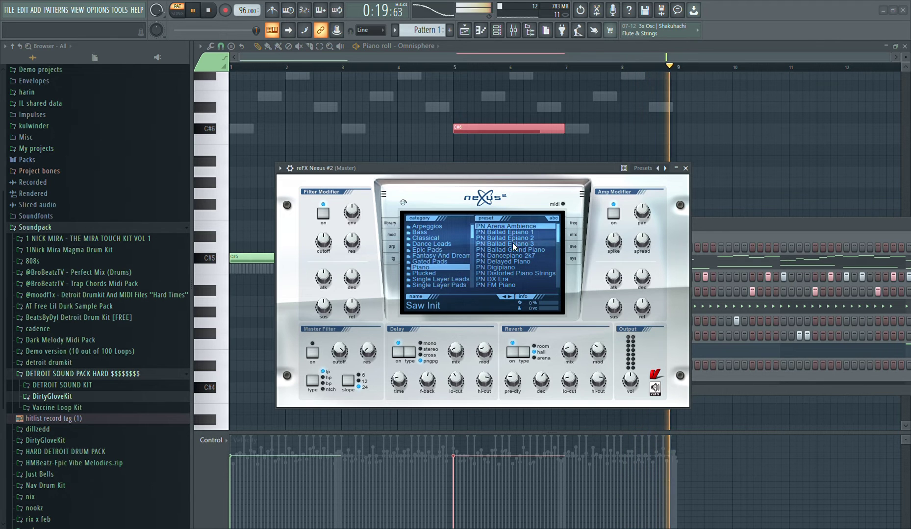
mouse_move(470, 233)
left_mouse_down()
mouse_move(471, 241)
mouse_move(474, 235)
left_mouse_up()
left_click(453, 238)
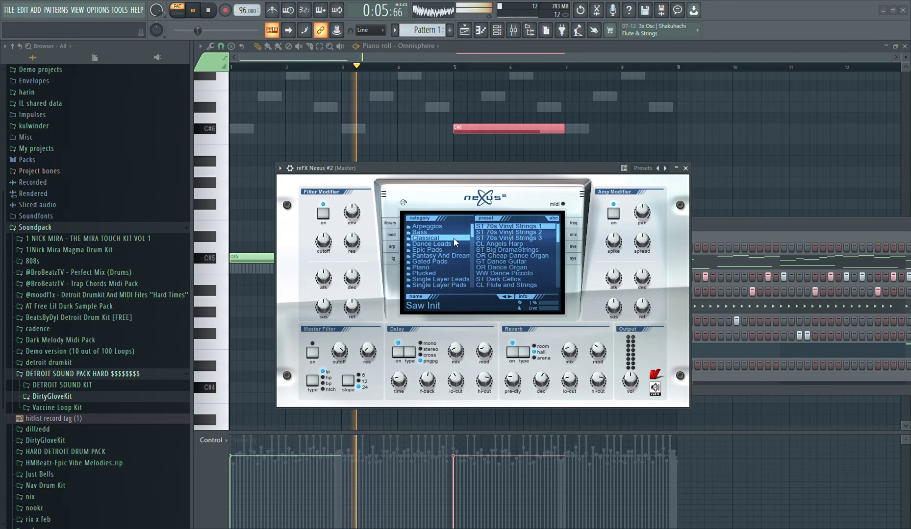
left_click_drag(561, 239, 566, 256)
left_click(550, 263)
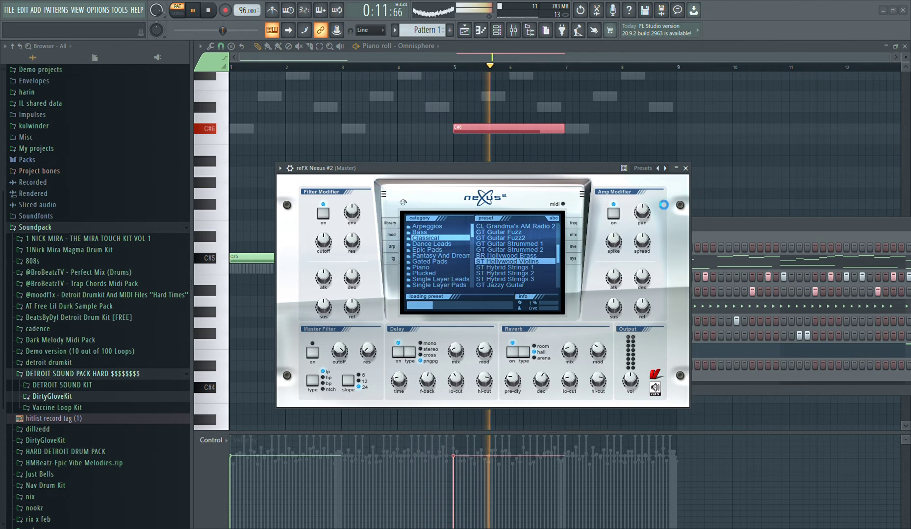
key("Escape")
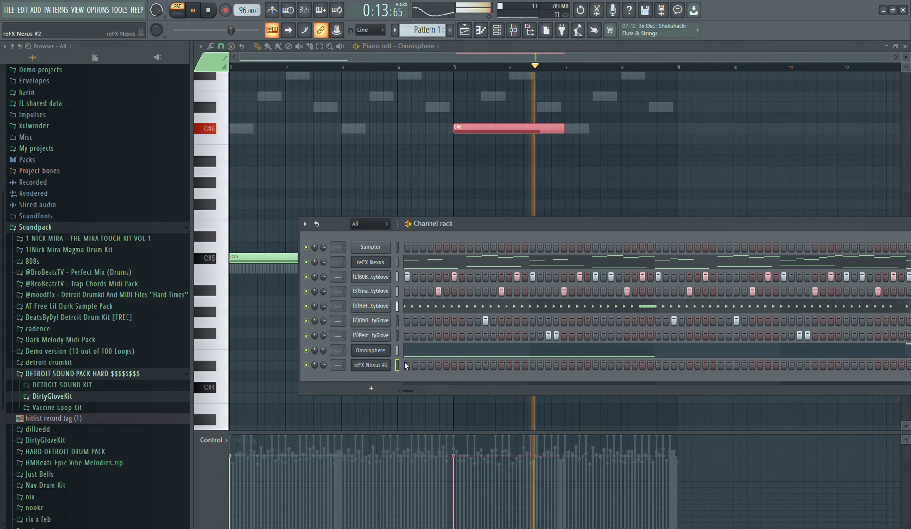
Place a C#6 note at bar 1 of the second Nexus channel and make it one bar long
key("space")
key("F7")
key("space")
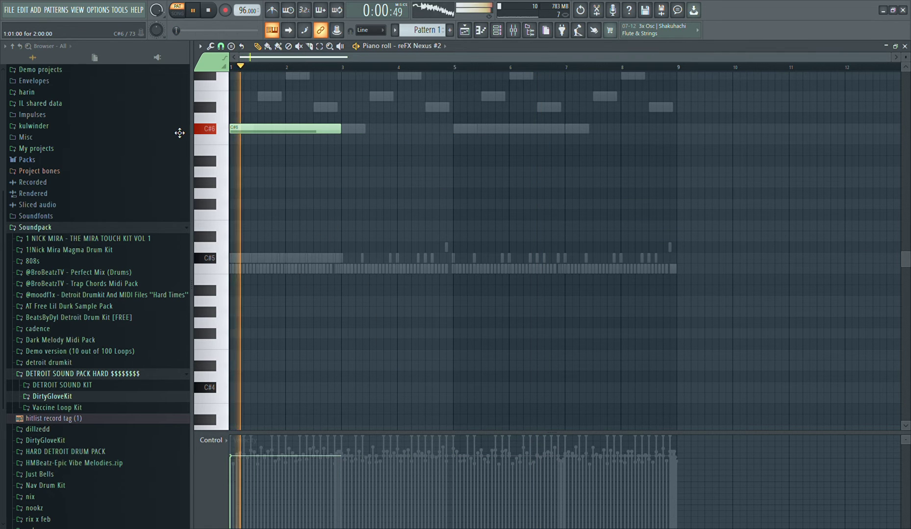
key("space")
key("space")
left_click_drag(342, 137, 288, 151)
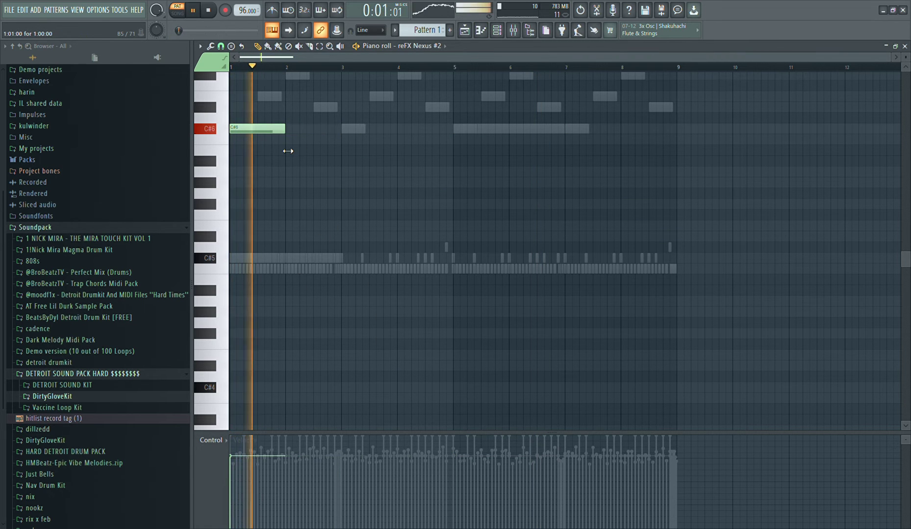
Add a one-bar G#5 note in bar 2 of the second Nexus channel
left_click(290, 142)
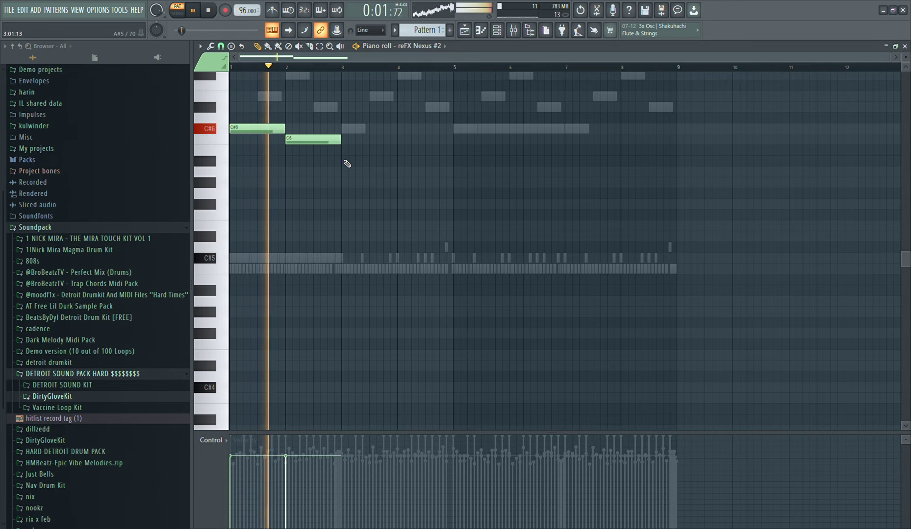
key("space")
left_click_drag(297, 143, 298, 186)
key("space")
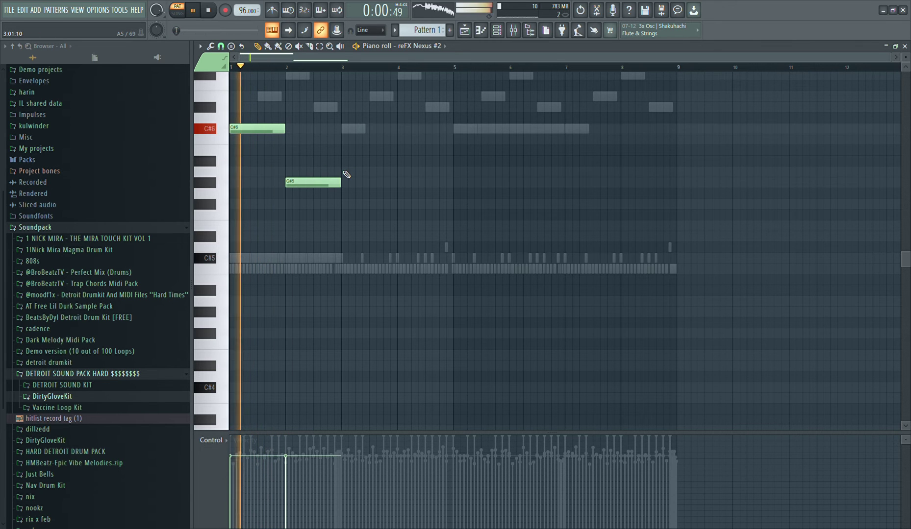
Add one-bar A5 and C6 notes in bars 3 and 4, and copy the four-note phrase to bars 5–8
left_click(347, 171)
left_click(399, 140)
left_click_drag(452, 237, 218, 136)
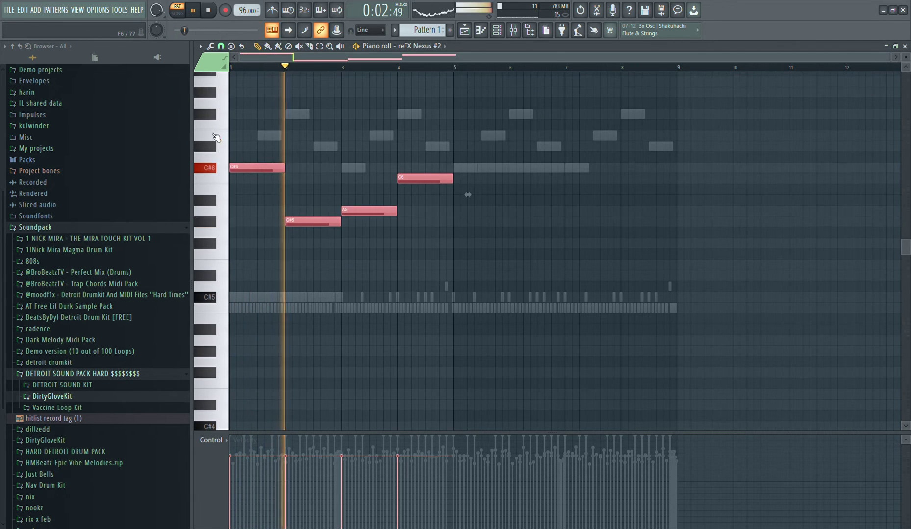
left_click_drag(254, 171, 474, 200)
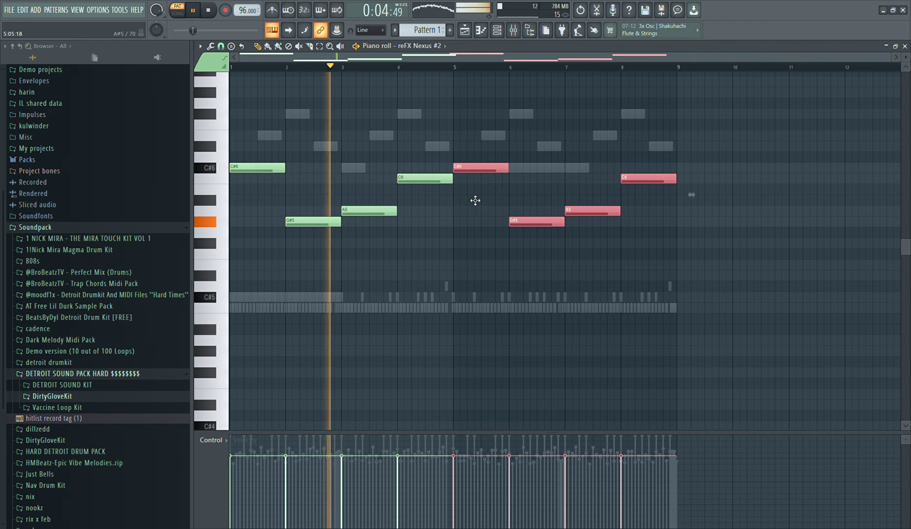
Replace the second Nexus channel's instrument with Omnisphere and bring its patch browser into view
key("F6")
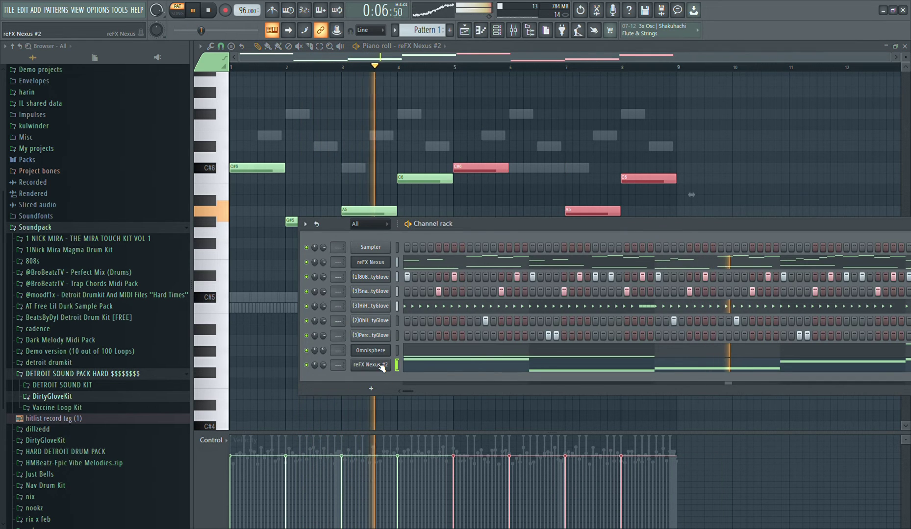
left_click(374, 364)
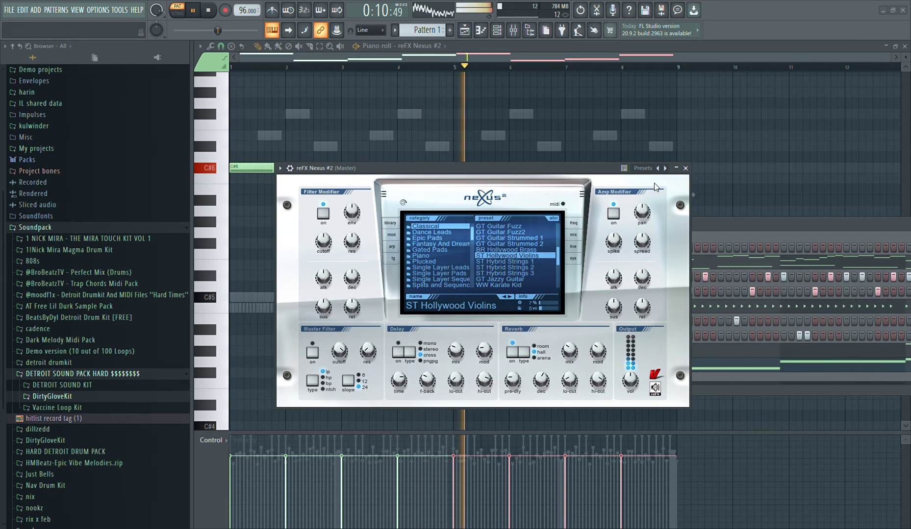
left_click(676, 168)
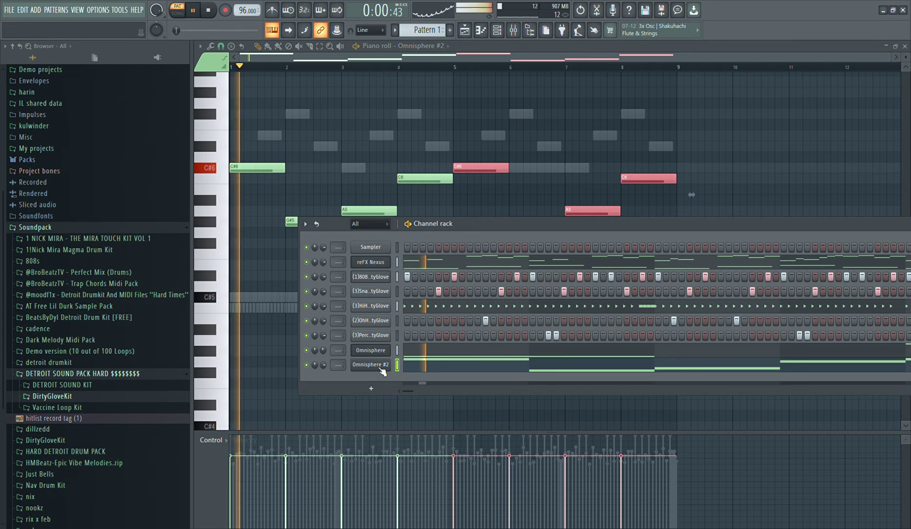
left_click(381, 368)
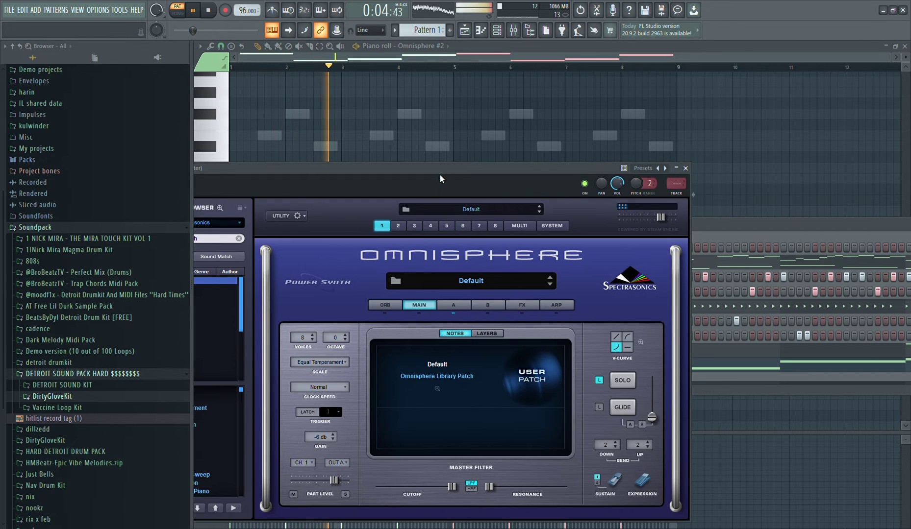
left_click_drag(440, 175, 704, 143)
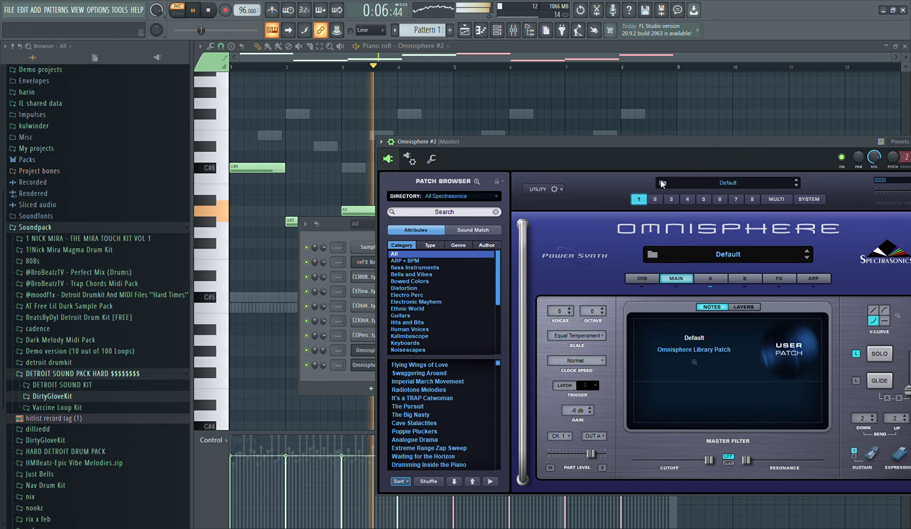
Load the Dark Old String Orchestra patch from the Pads + Strings category in the second Omnisphere
scroll(422, 301, "down", 3)
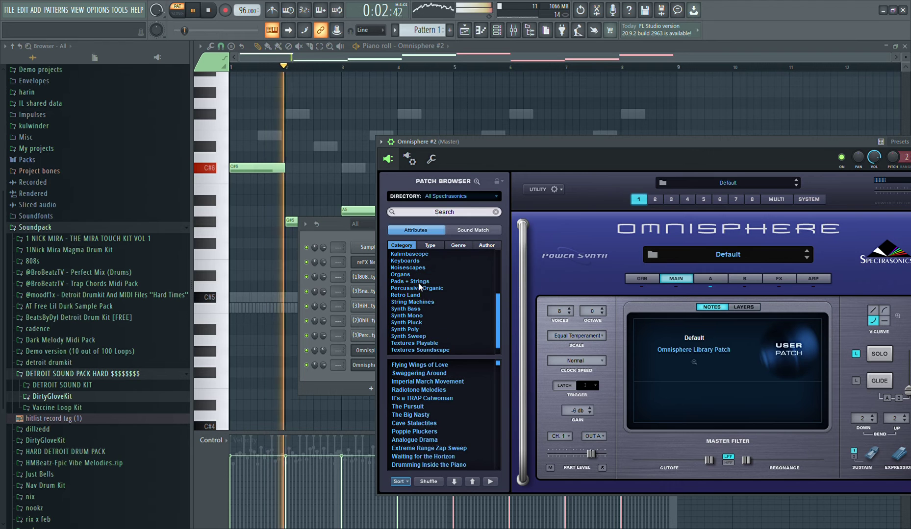
scroll(420, 283, "up", 1)
left_click(421, 282)
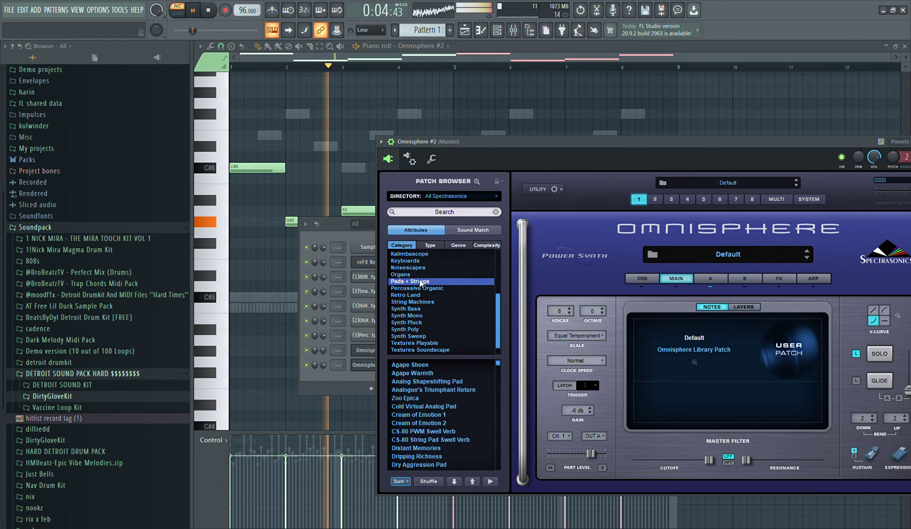
scroll(470, 411, "down", 5)
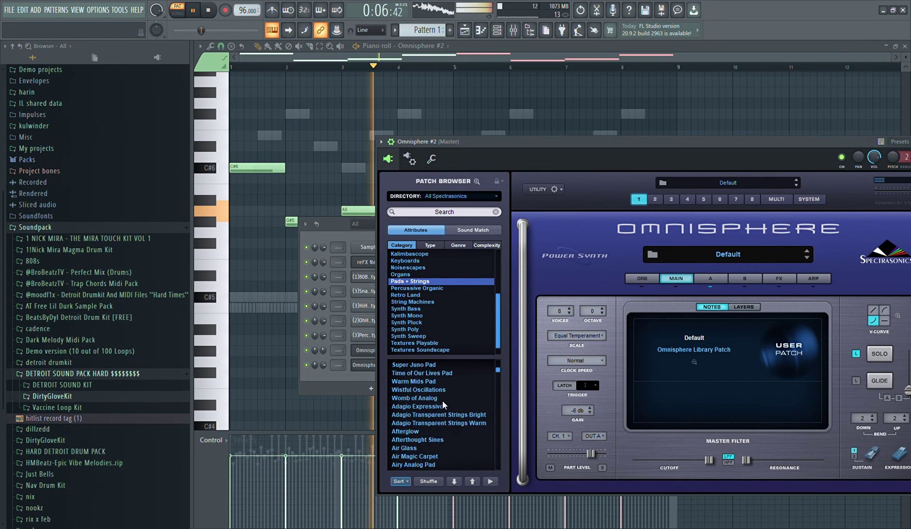
scroll(468, 419, "down", 10)
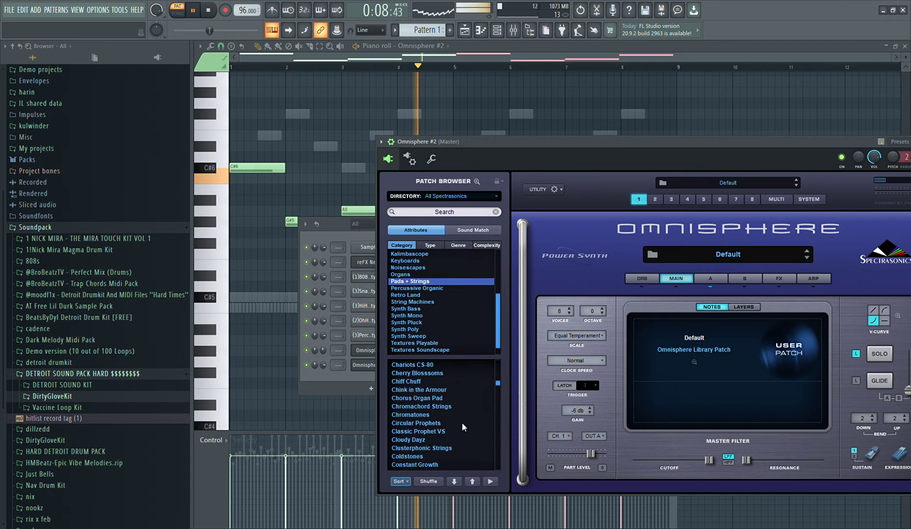
scroll(462, 423, "down", 2)
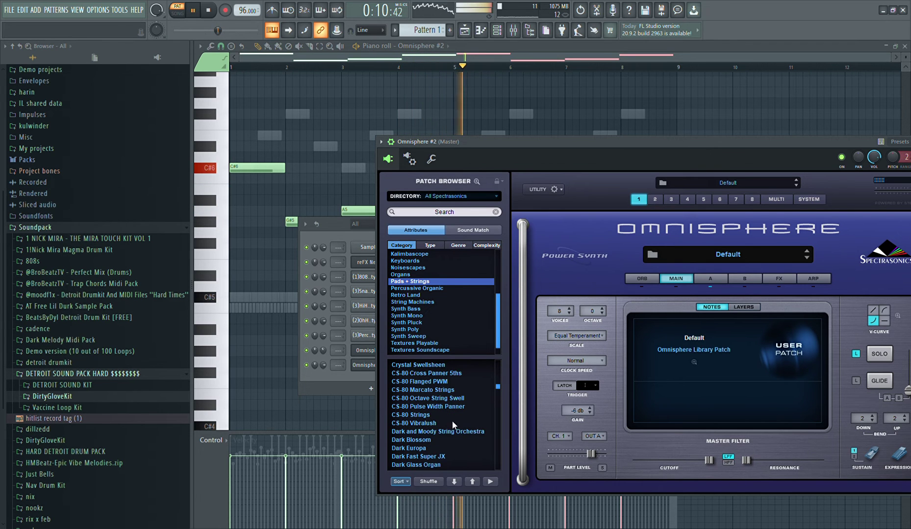
scroll(441, 419, "down", 2)
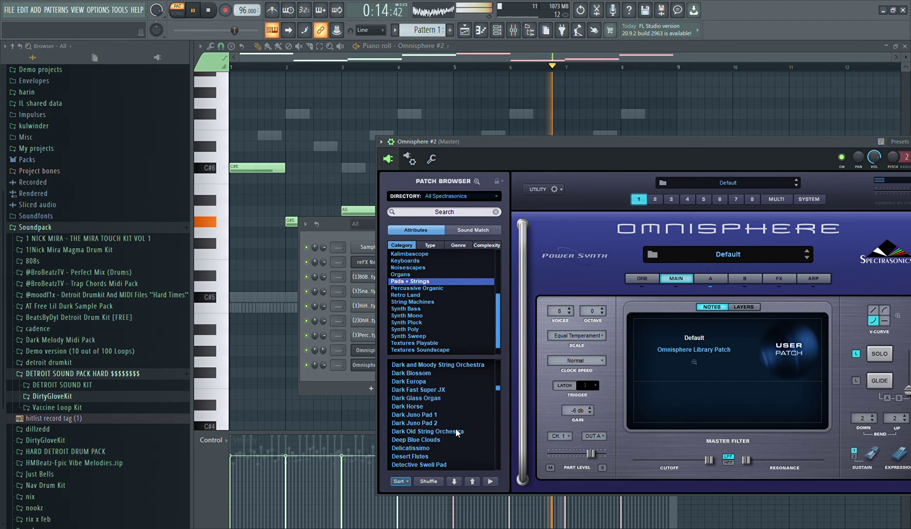
left_click(456, 431)
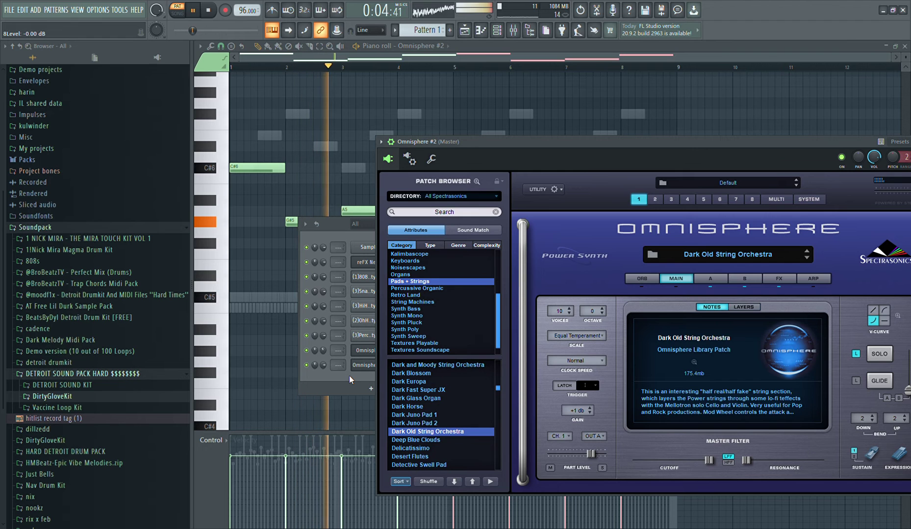
Open the second Omnisphere channel's notes in the piano roll
left_click(349, 376)
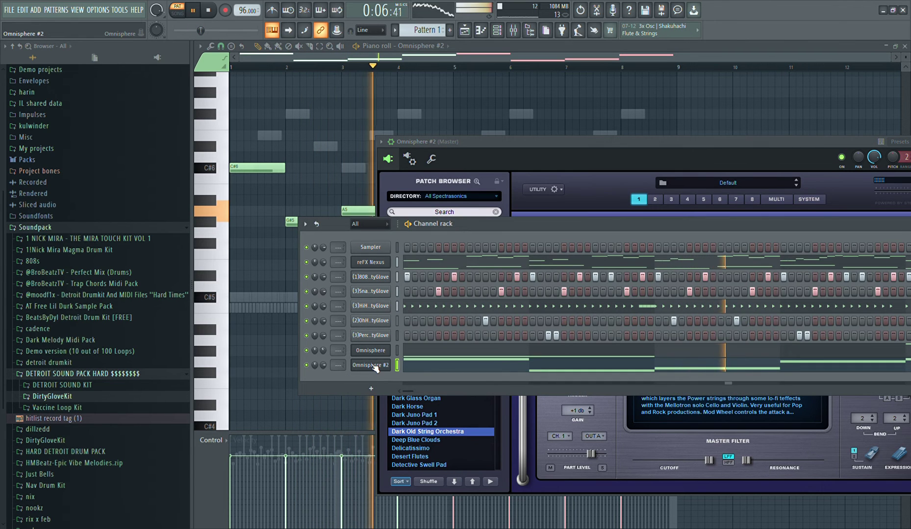
left_click(420, 365)
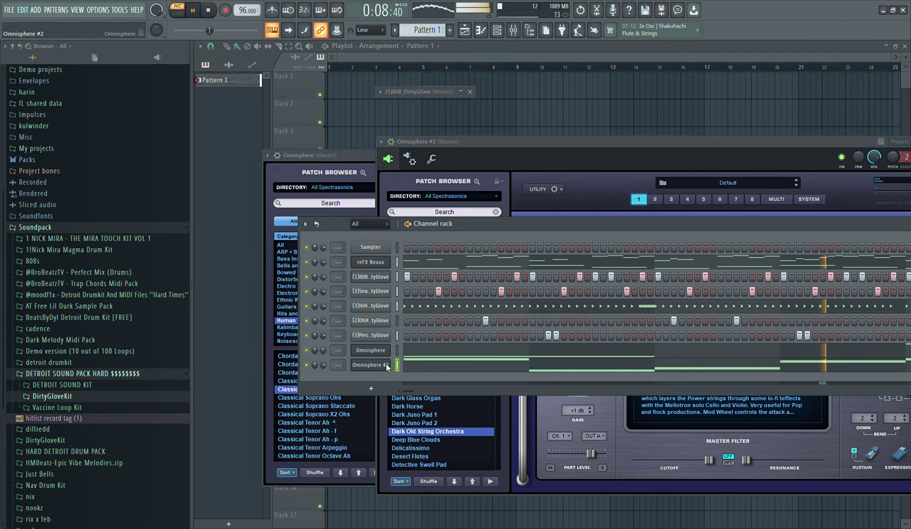
left_click(414, 362)
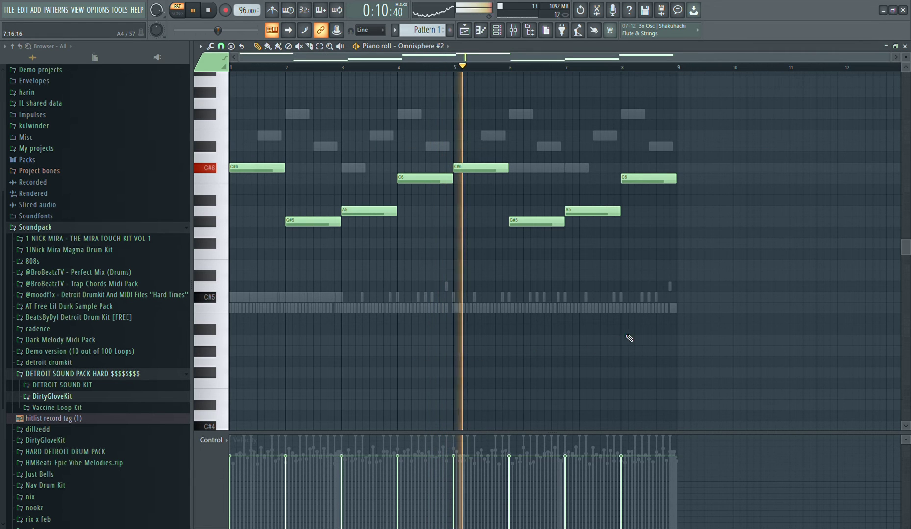
Try all eight string notes two octaves lower, starting on C#4, and return them to their original octave
left_click_drag(662, 321, 173, 91)
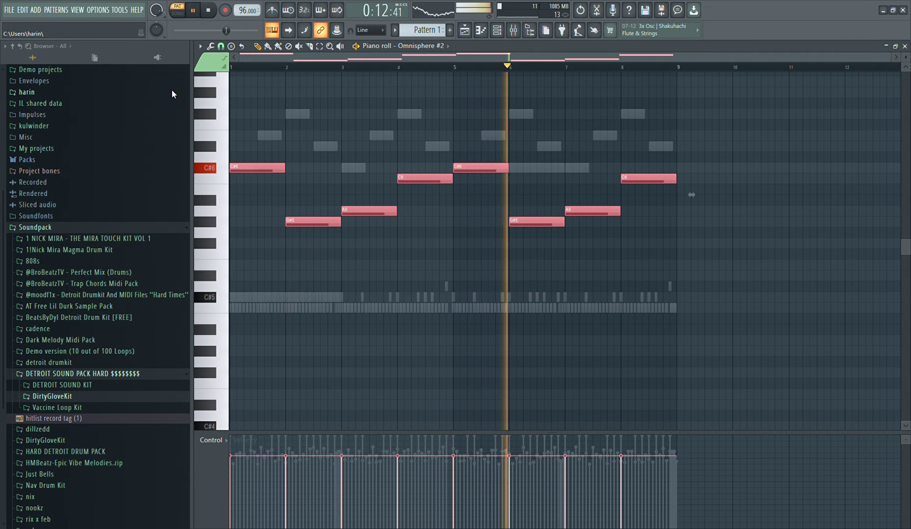
key("ctrl+Down")
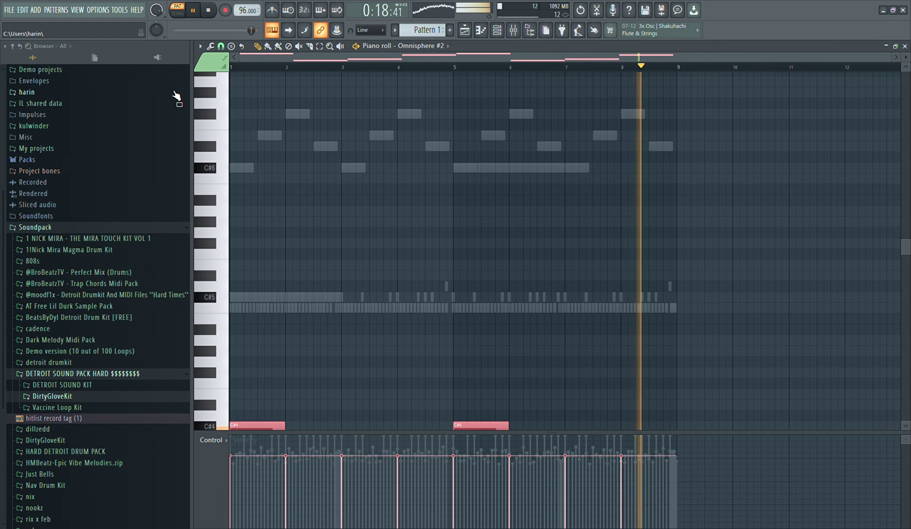
key("ctrl+Up")
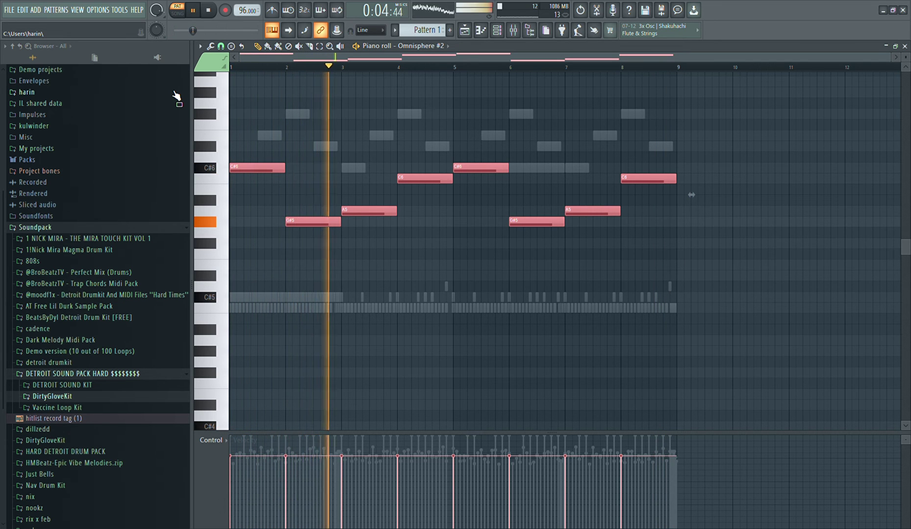
Replace the C6 notes in bars 4 and 8 of the string melody with one-bar G#5 notes
left_click(450, 208)
right_click(429, 179)
key("space")
left_click(414, 221)
key("space")
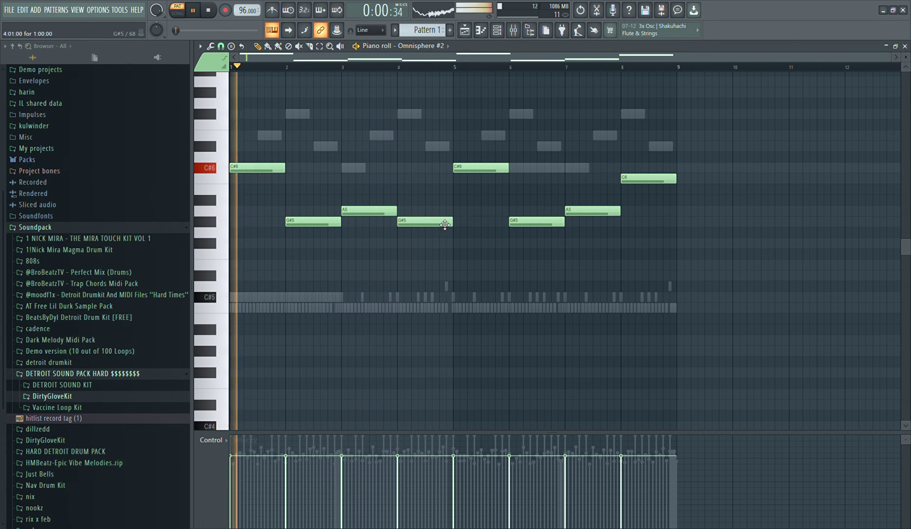
right_click(648, 179)
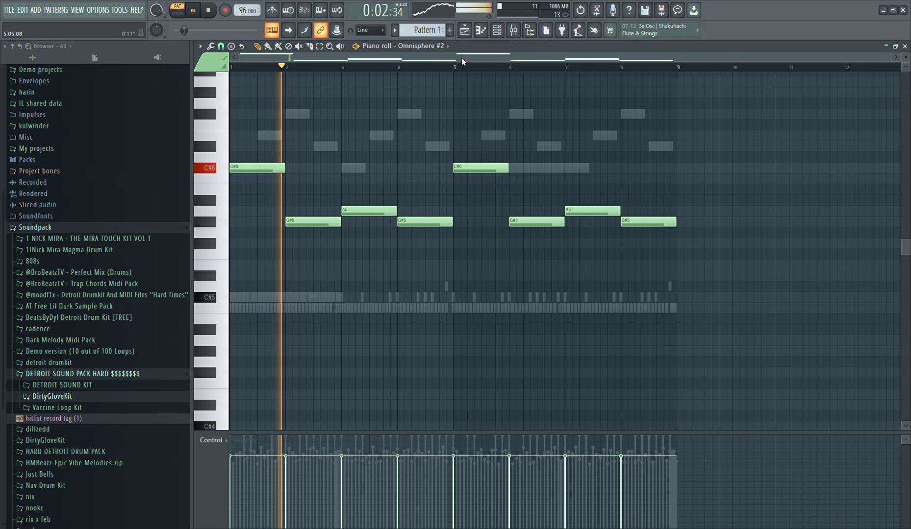
Add a second reFX Nexus channel with the PN Nexus Grandpiano preset from the Piano category and open its notes in the piano roll
key("F6")
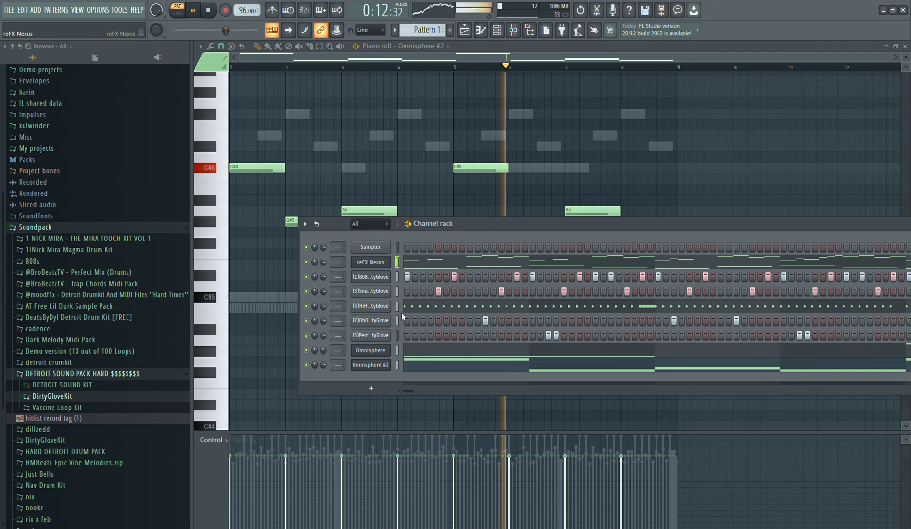
left_click(424, 352)
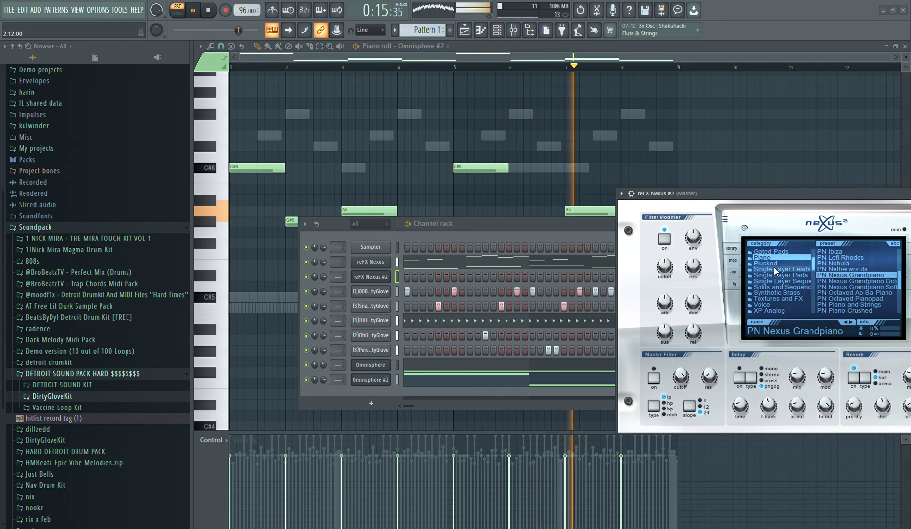
right_click(377, 276)
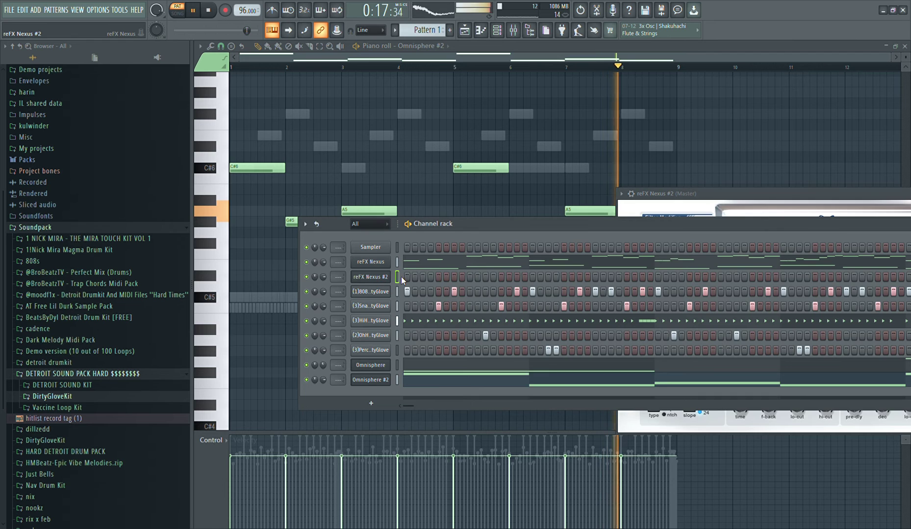
left_click(402, 278)
Place two short C#3 notes in bar 1 and two short G#2 notes in bar 2, and duplicate all four into bars 3 and 4
scroll(401, 278, "down", 3)
scroll(169, 273, "down", 2)
scroll(263, 286, "down", 2)
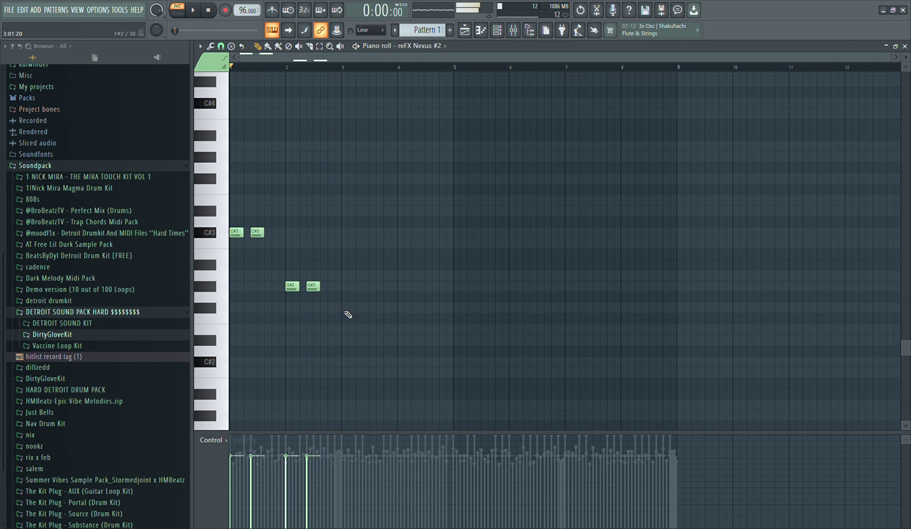
left_click_drag(344, 332, 230, 206)
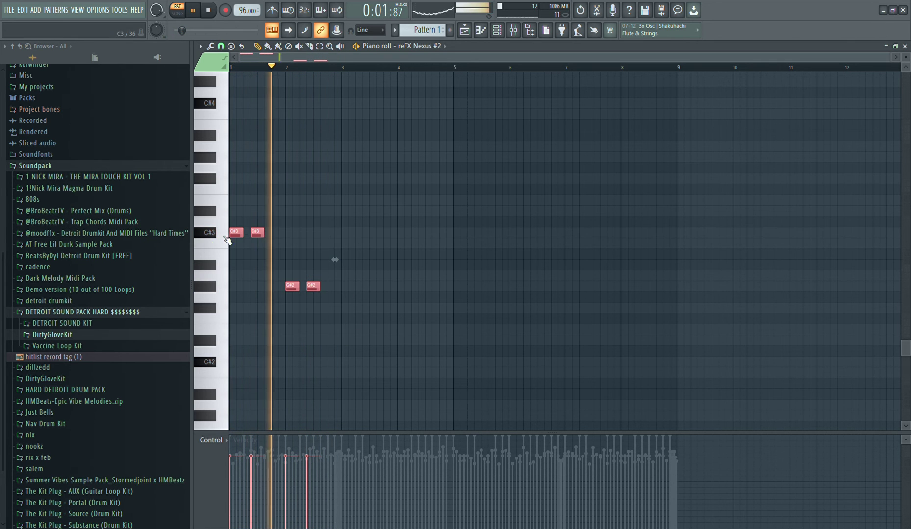
key("ctrl+b")
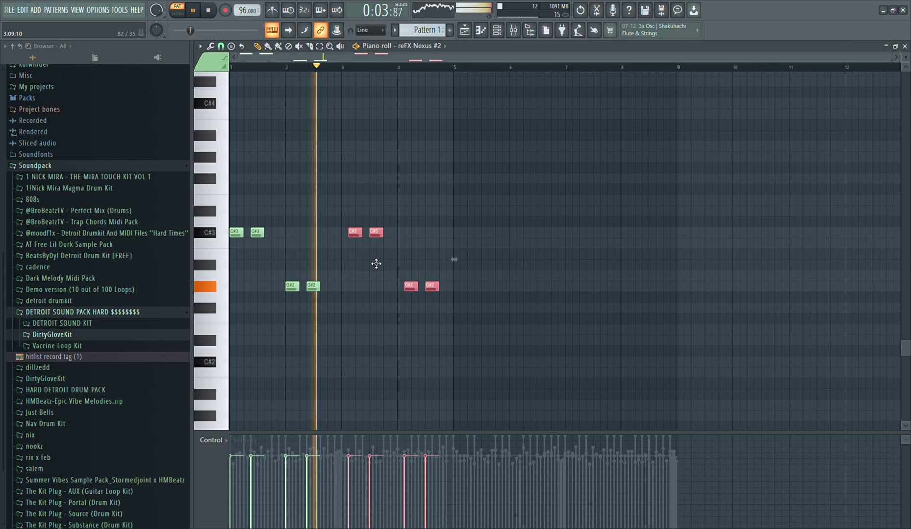
key("ctrl+d")
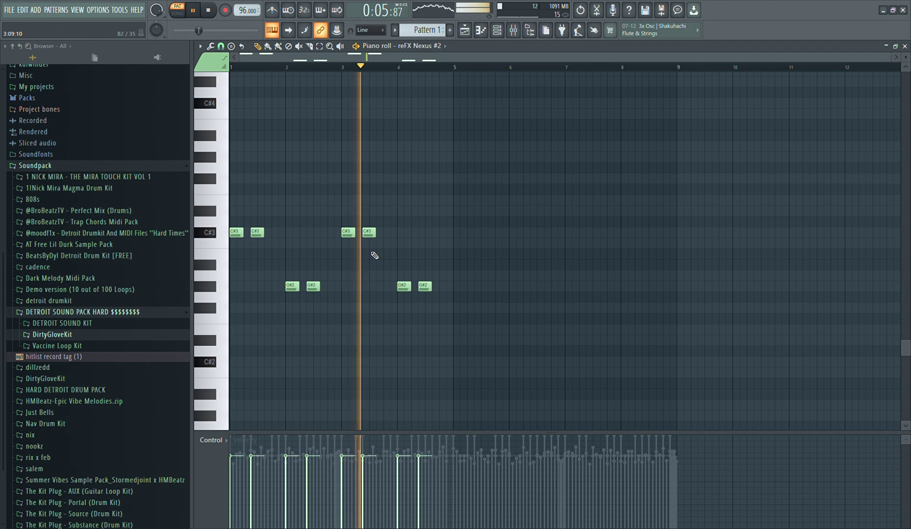
Add a short F#3 note late in bar 3 and raise the two notes in bar 4 one octave to G#3
left_click(383, 211)
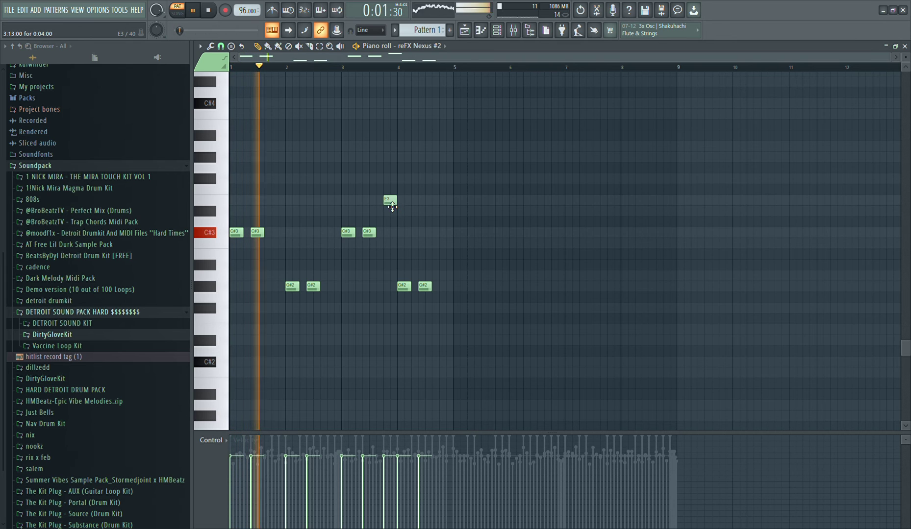
left_click_drag(395, 205, 387, 185)
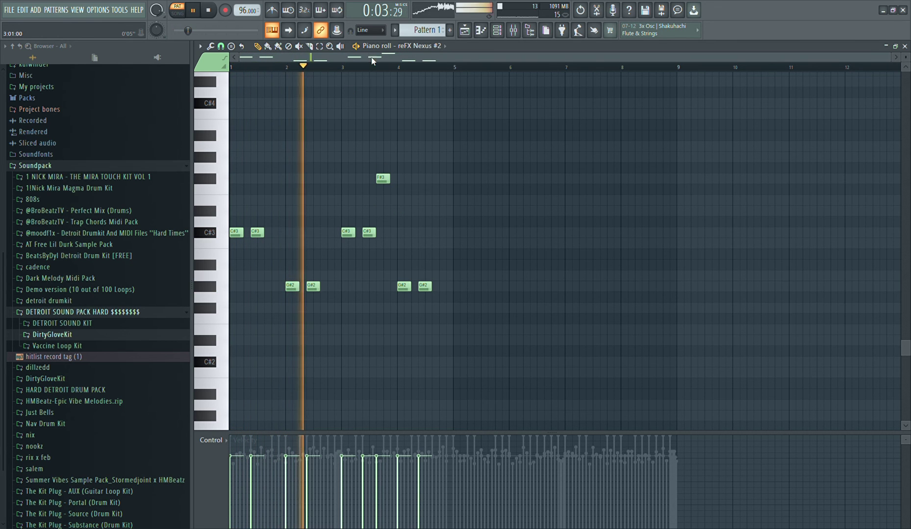
left_click(344, 69)
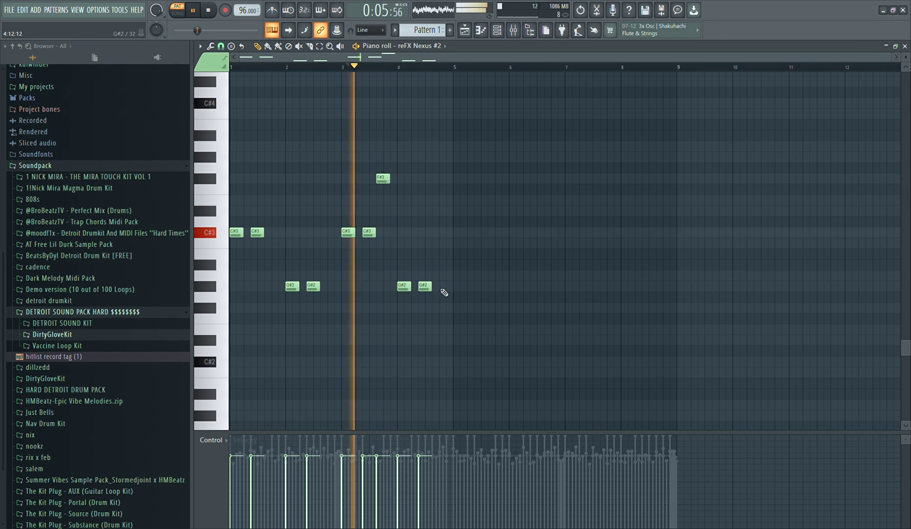
left_click_drag(481, 329, 365, 281)
key("ctrl+Up")
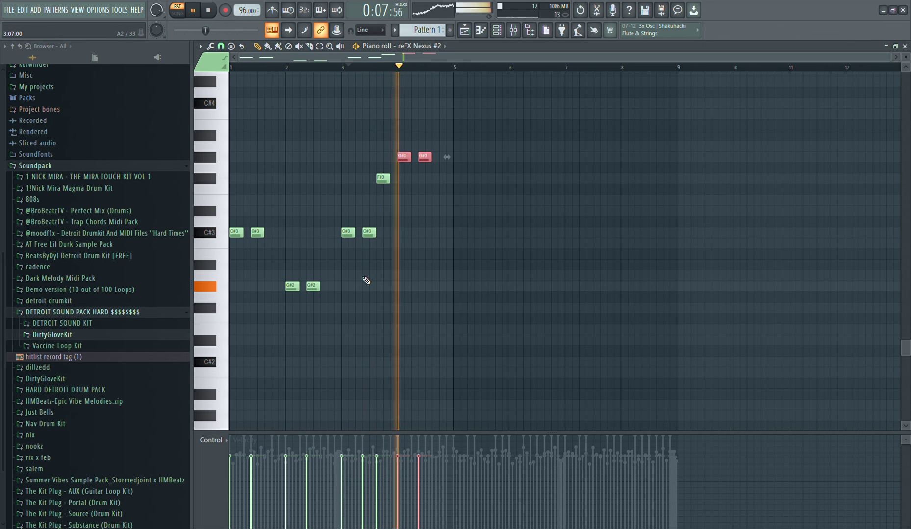
Duplicate the whole four-bar piano phrase into bars 5 to 8 and clear the selection
key("ctrl+a")
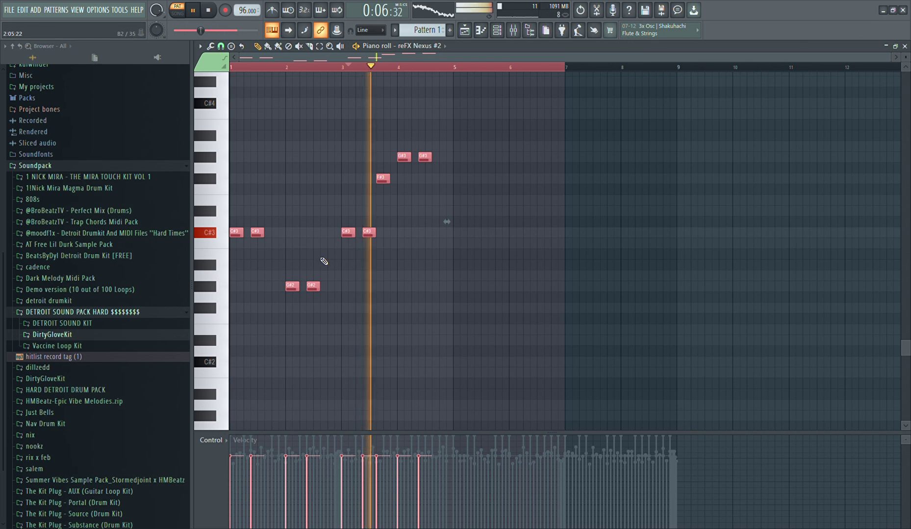
key("space")
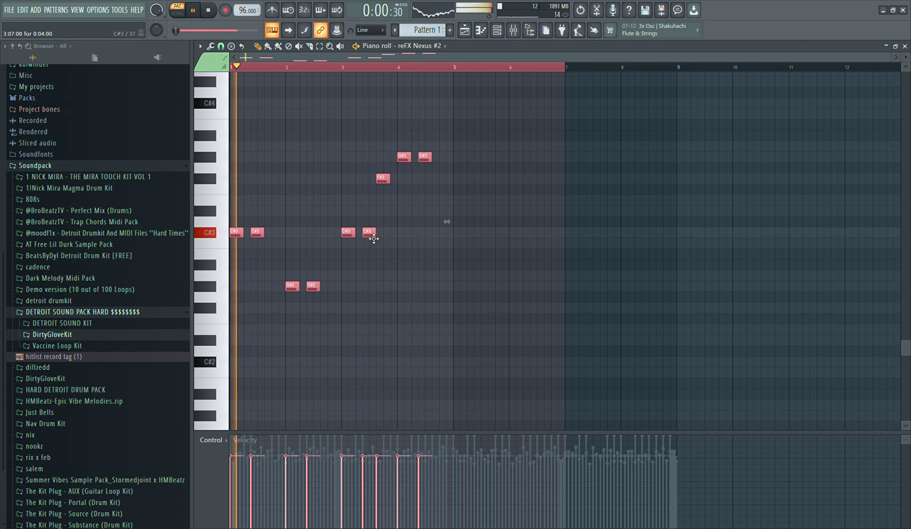
key("ctrl+b")
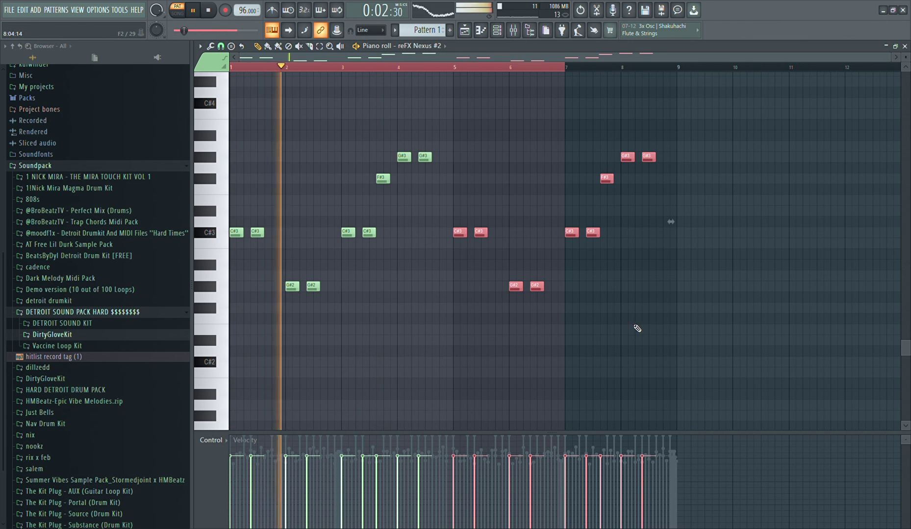
left_click(632, 318, "ctrl")
left_click(547, 63, "ctrl")
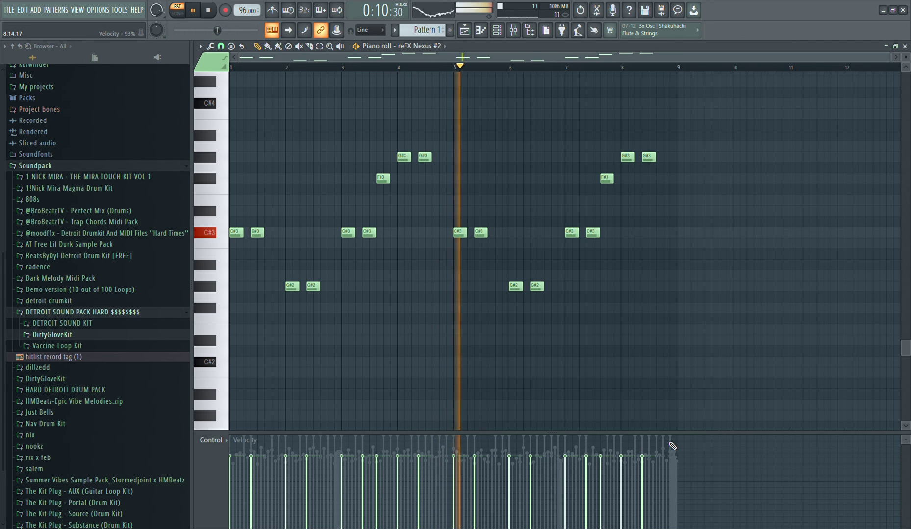
Link the nine channels from the first reFX Nexus through the second Omnisphere to mixer tracks 1 to 9, and select the Master track
left_click(499, 32)
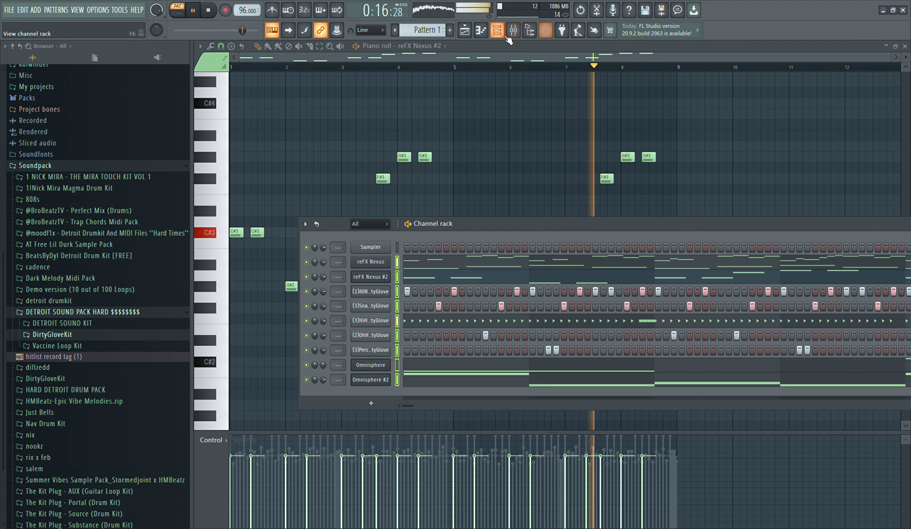
key("F9")
left_click(259, 214)
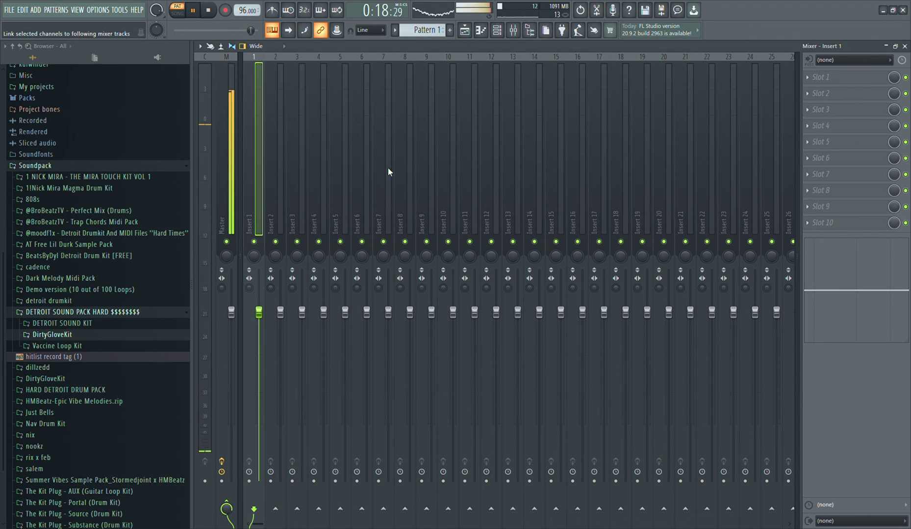
left_click(227, 208)
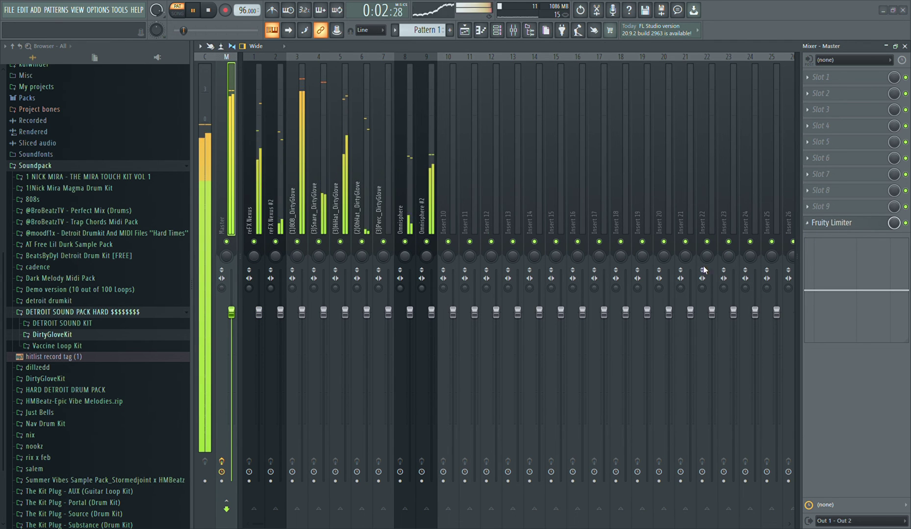
Open the playlist arrangement and show the channel rack over it
left_click(463, 33)
left_click(498, 31)
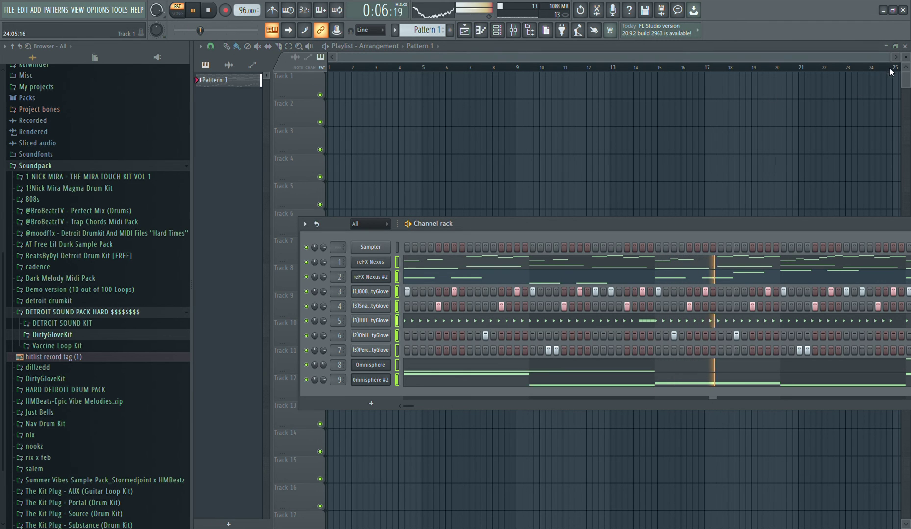